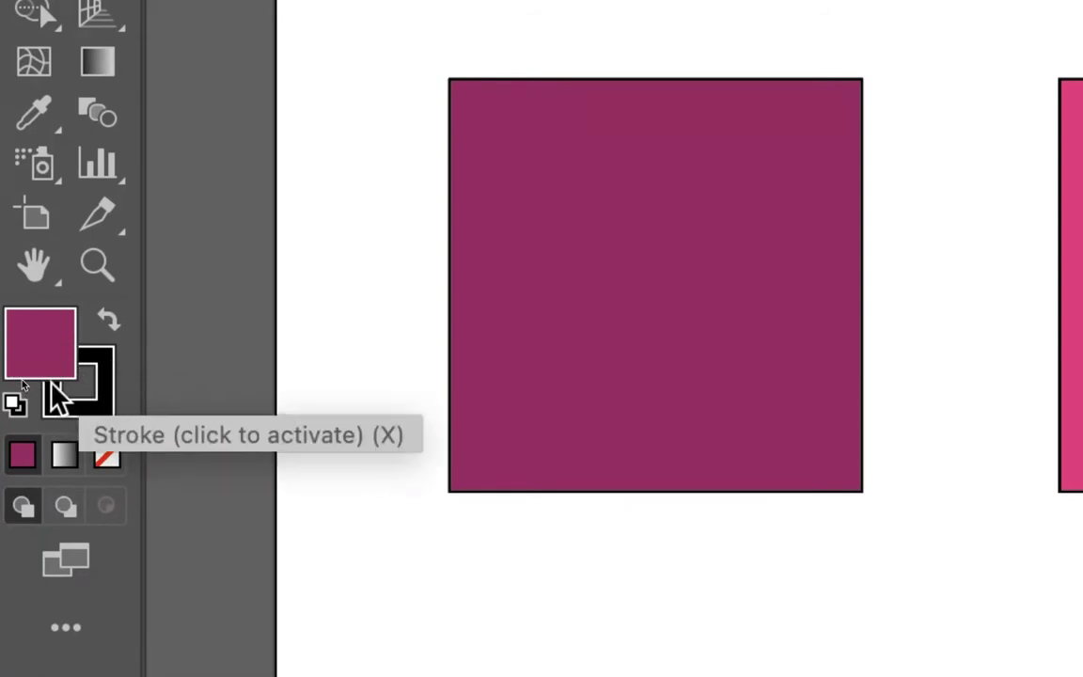
Step: Swap the default fill and stroke colours and swap them back, twice
click(111, 323)
click(111, 323)
click(112, 322)
click(113, 322)
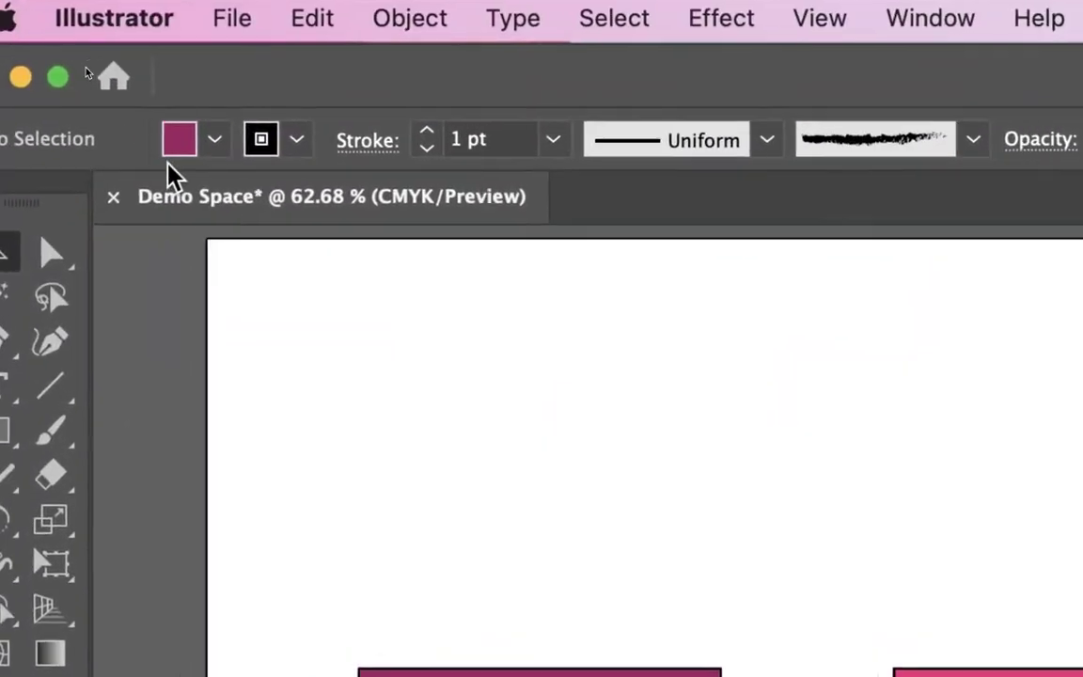
Step: Look through the fill and stroke swatches, then select the light pink square and the middle square
click(189, 61)
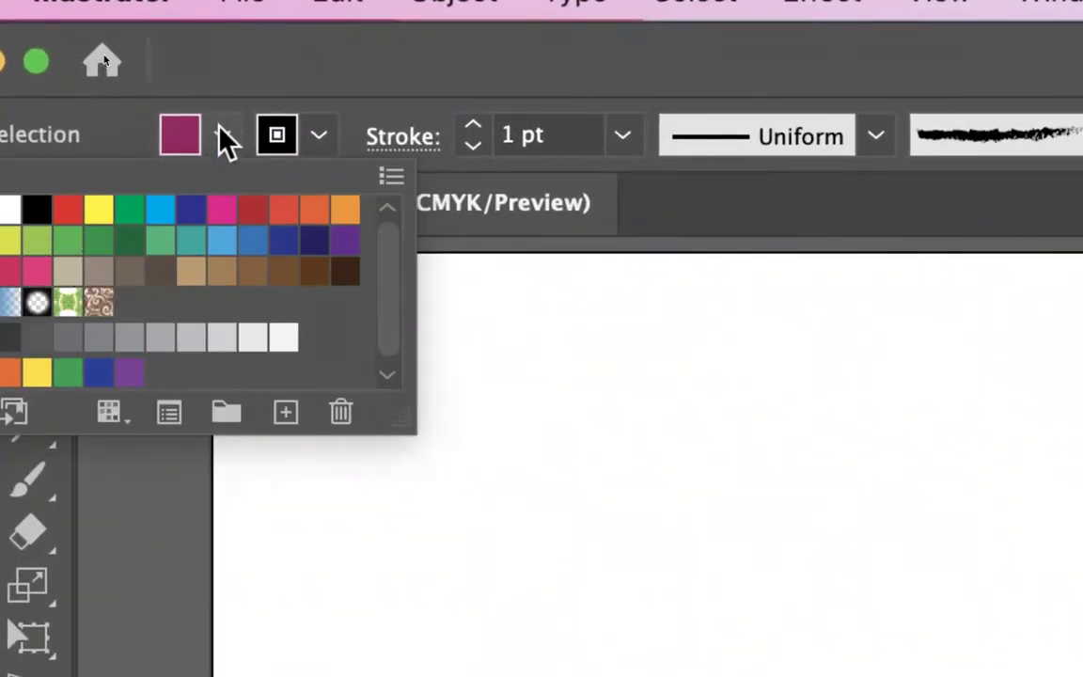
click(223, 139)
click(322, 139)
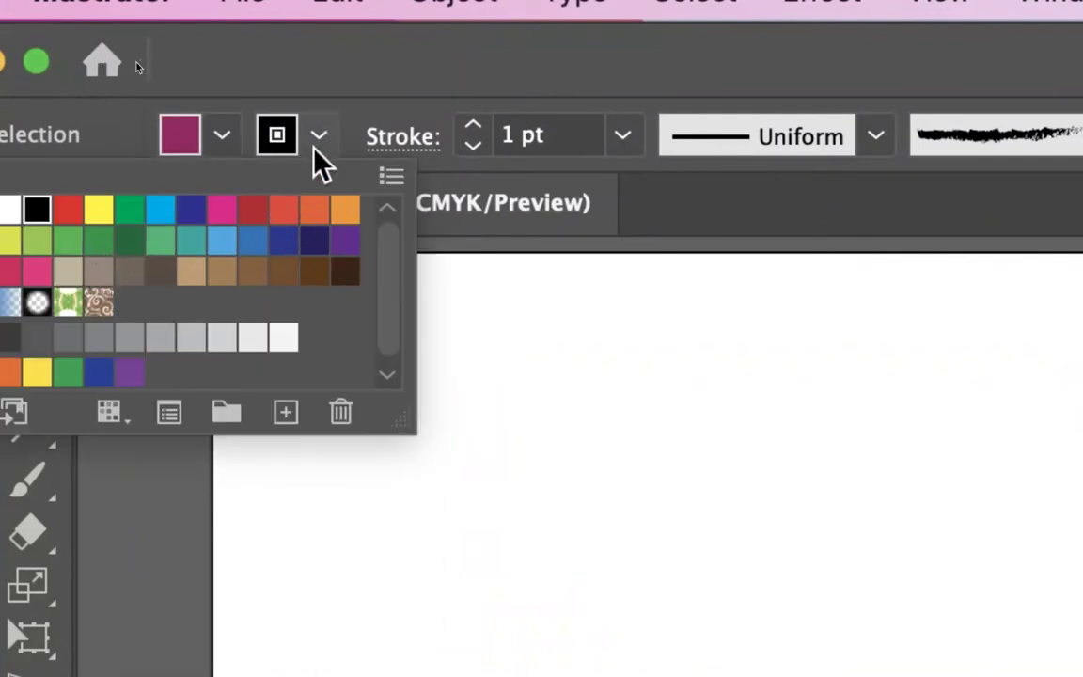
click(318, 141)
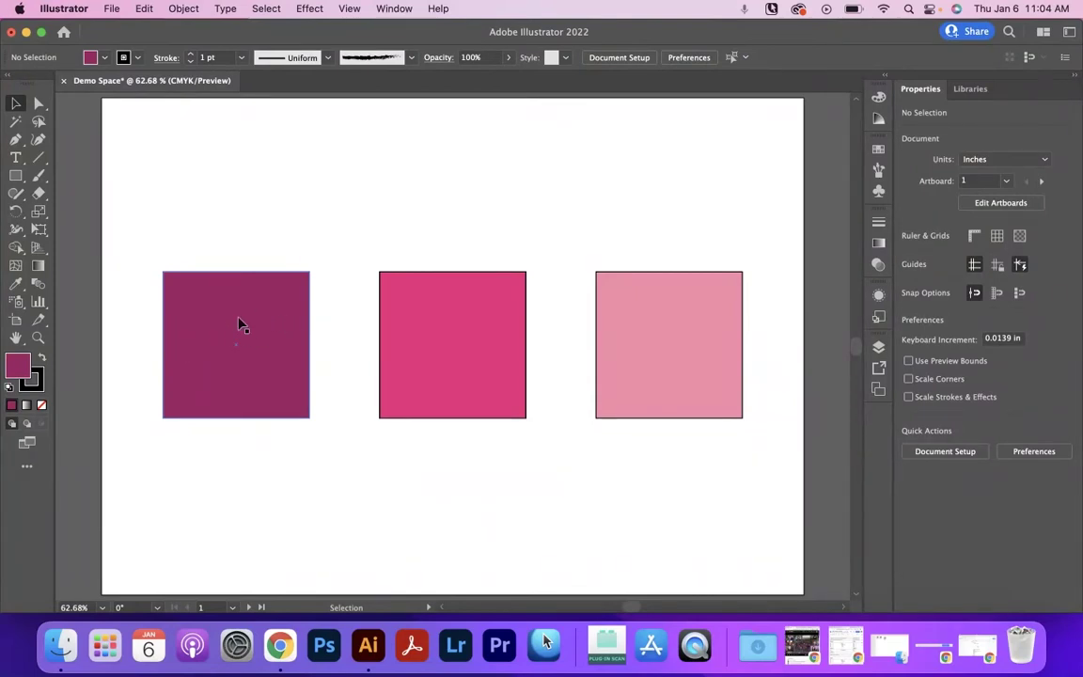
click(673, 326)
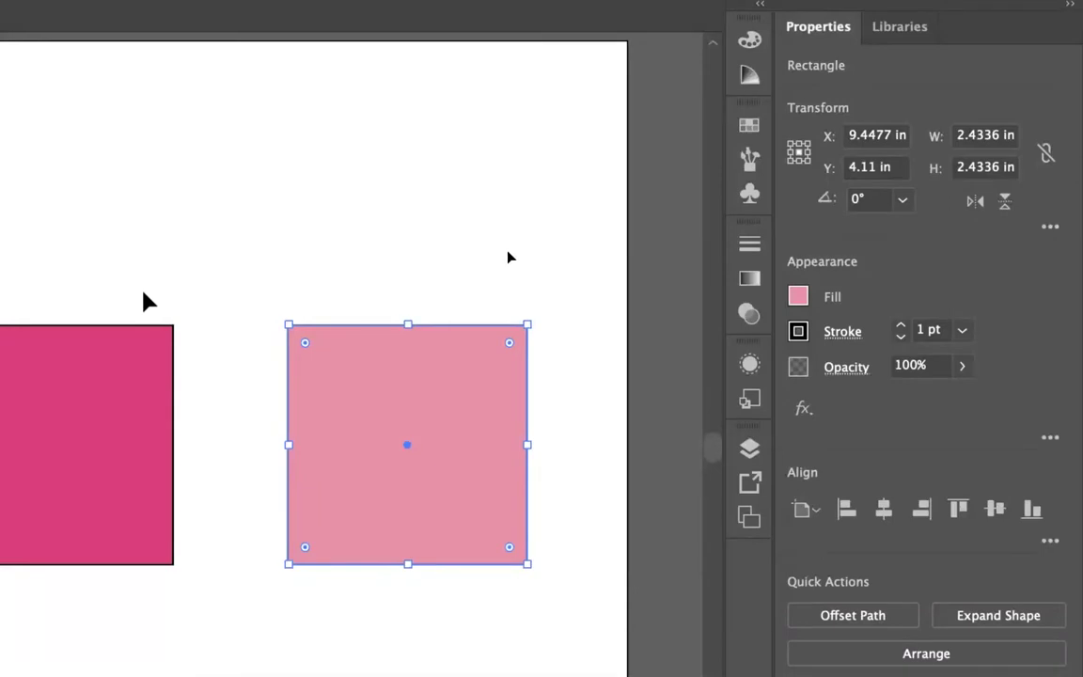
drag(109, 267, 534, 482)
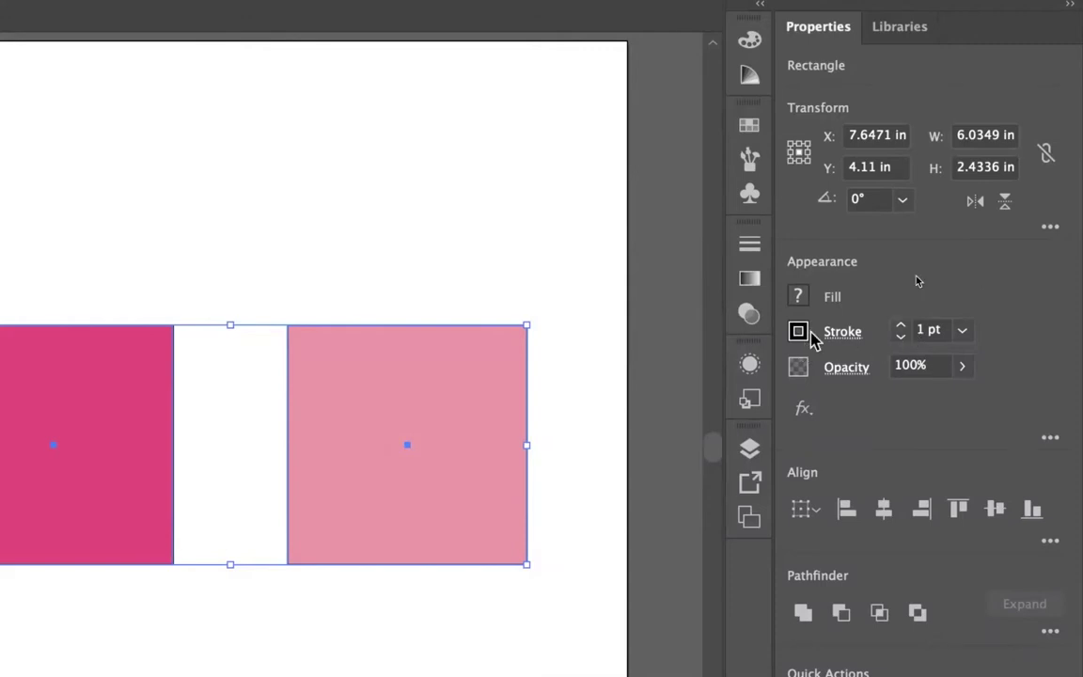
Step: Fill the middle and right squares yellow and raise their stroke weight to 10 pt
click(799, 299)
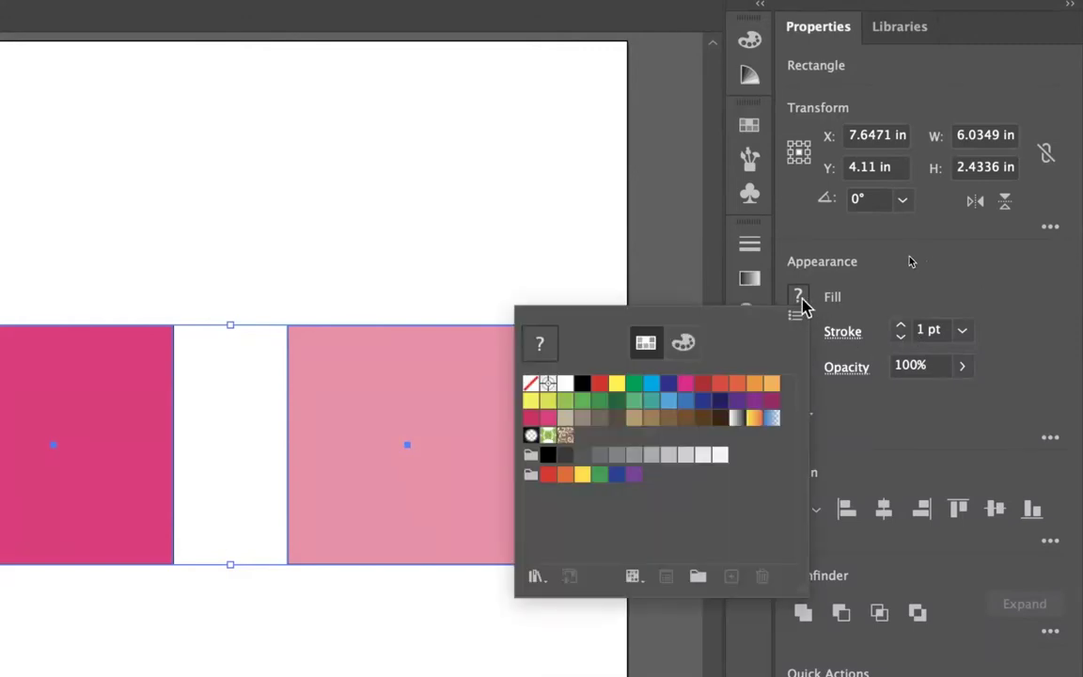
click(616, 383)
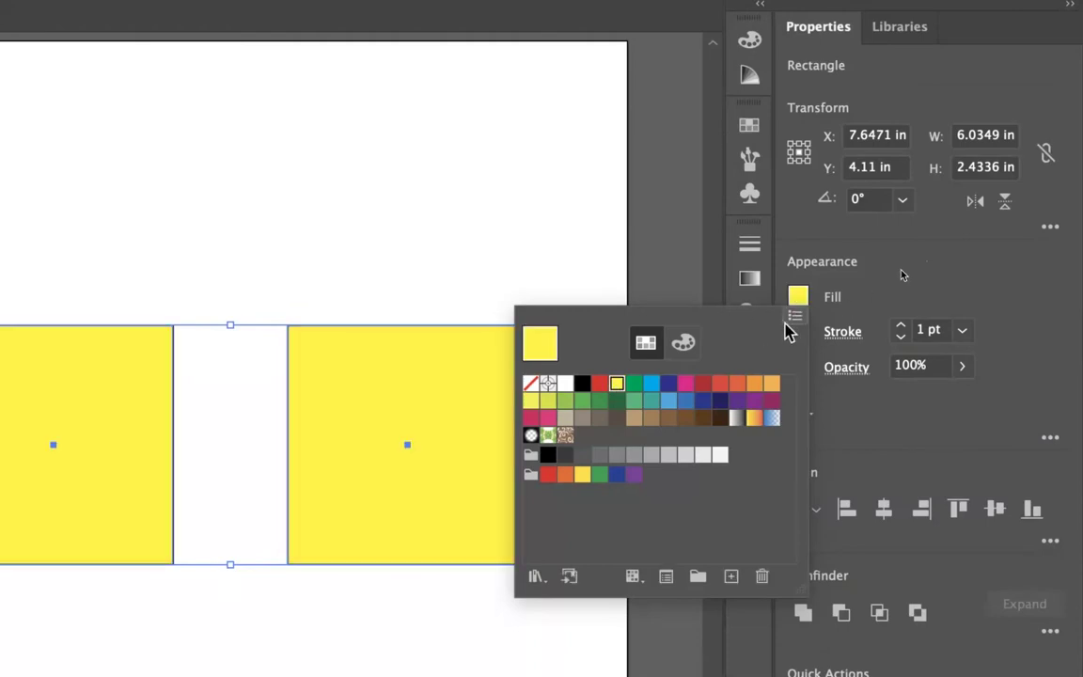
click(898, 324)
click(898, 324)
click(898, 324)
click(899, 323)
click(898, 324)
click(898, 324)
click(898, 323)
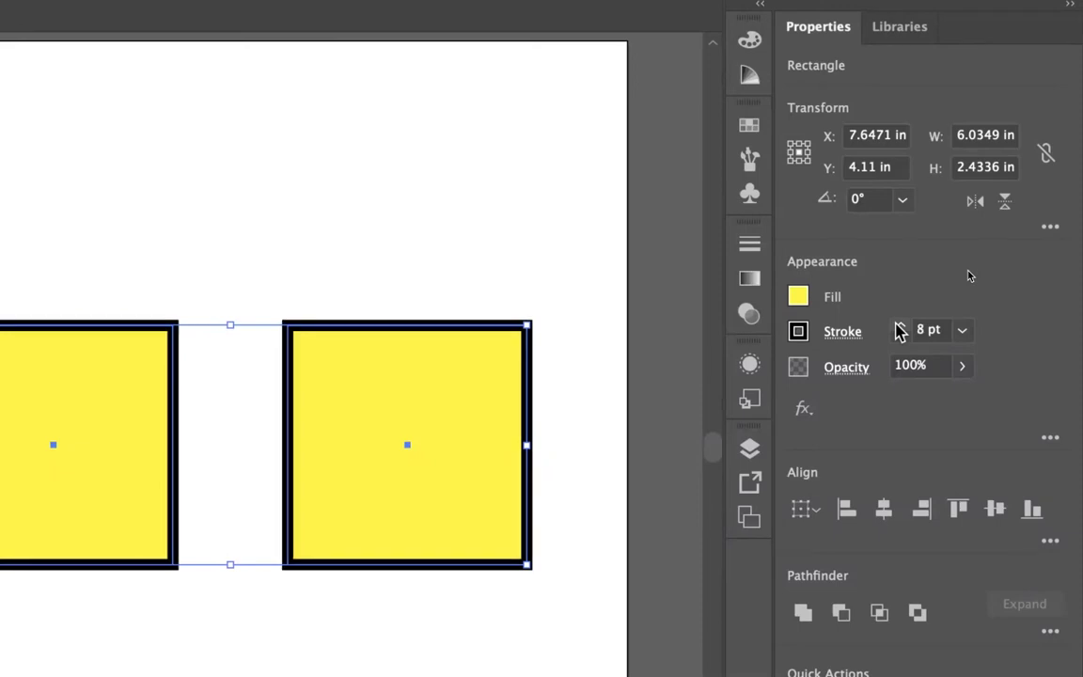
click(898, 323)
click(898, 323)
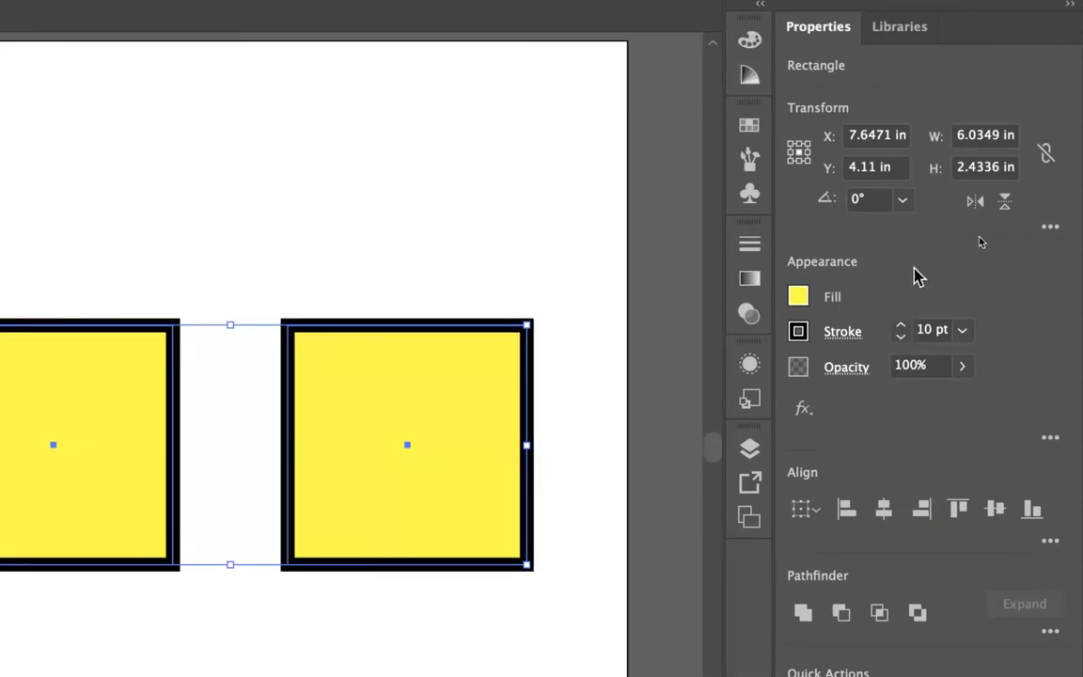
Step: Select only the right yellow square and make its outline orange
click(516, 303)
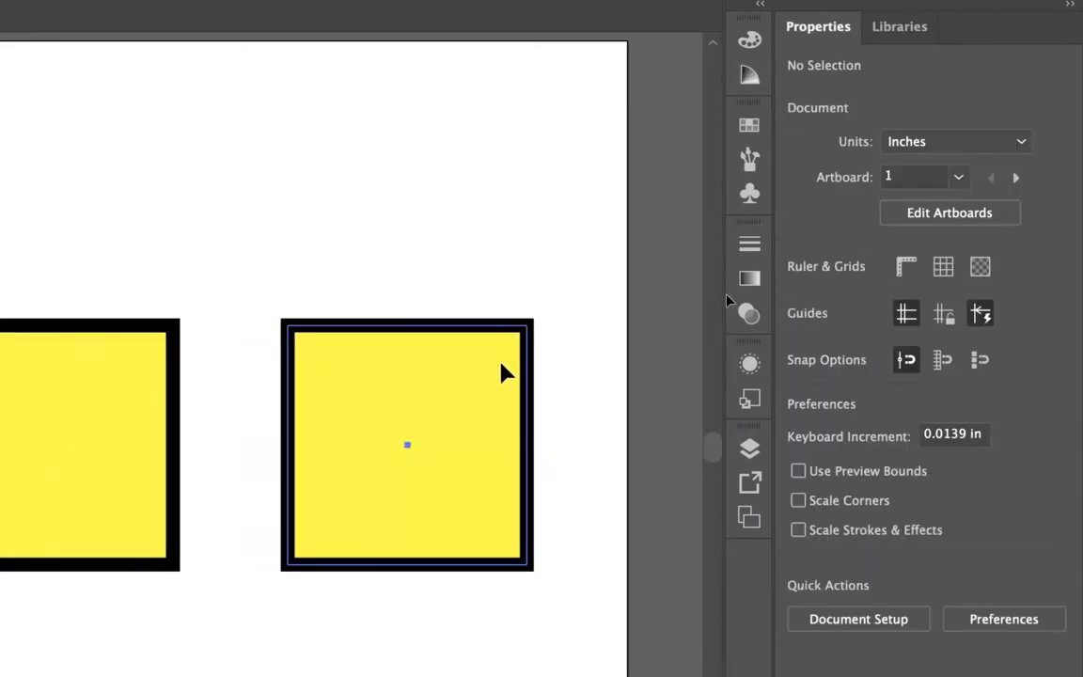
click(503, 370)
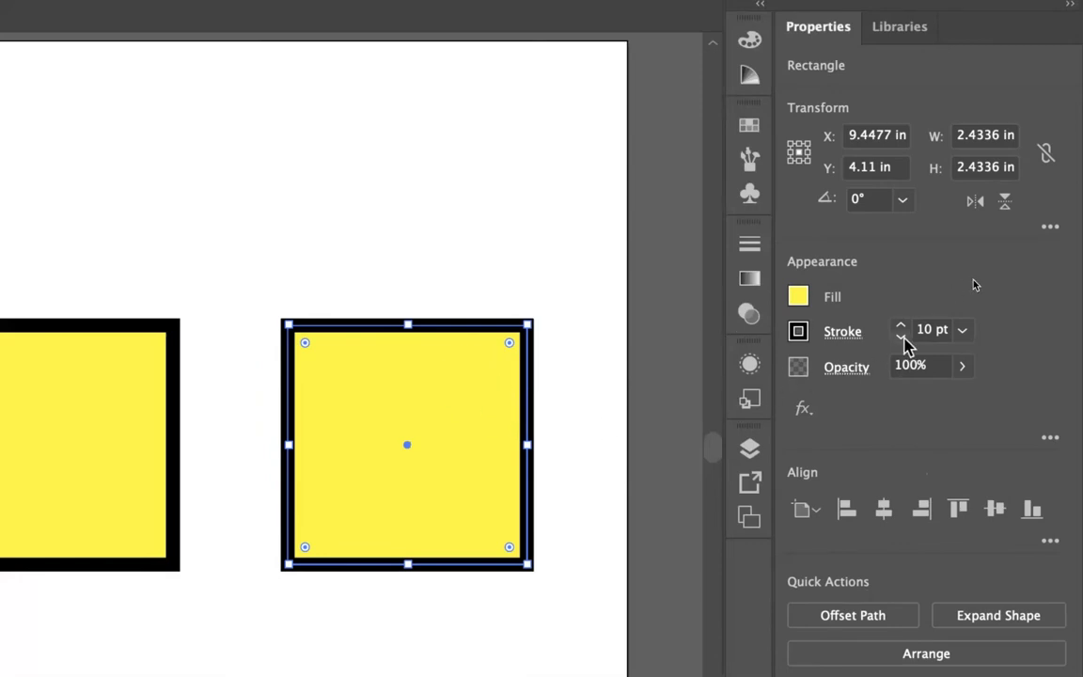
click(798, 333)
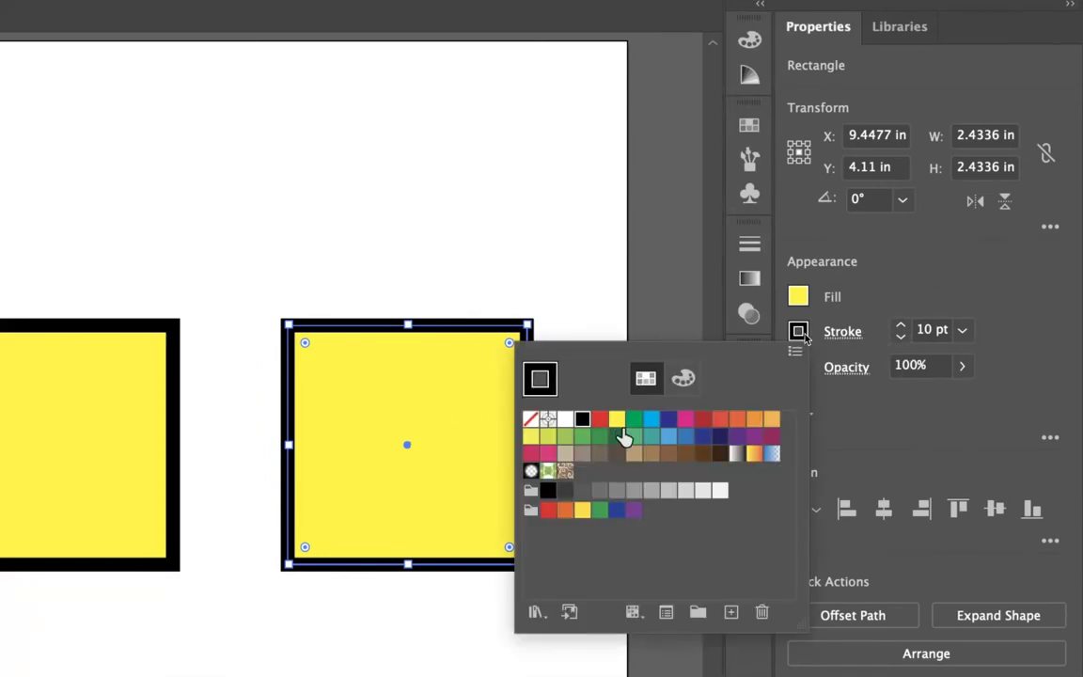
click(754, 419)
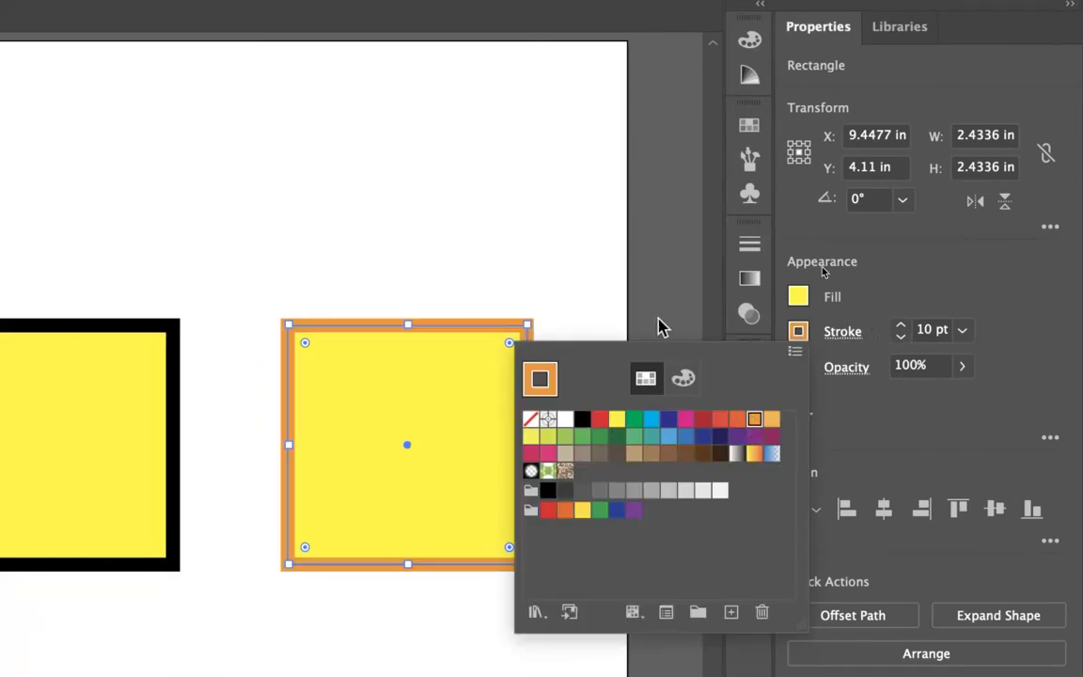
click(649, 321)
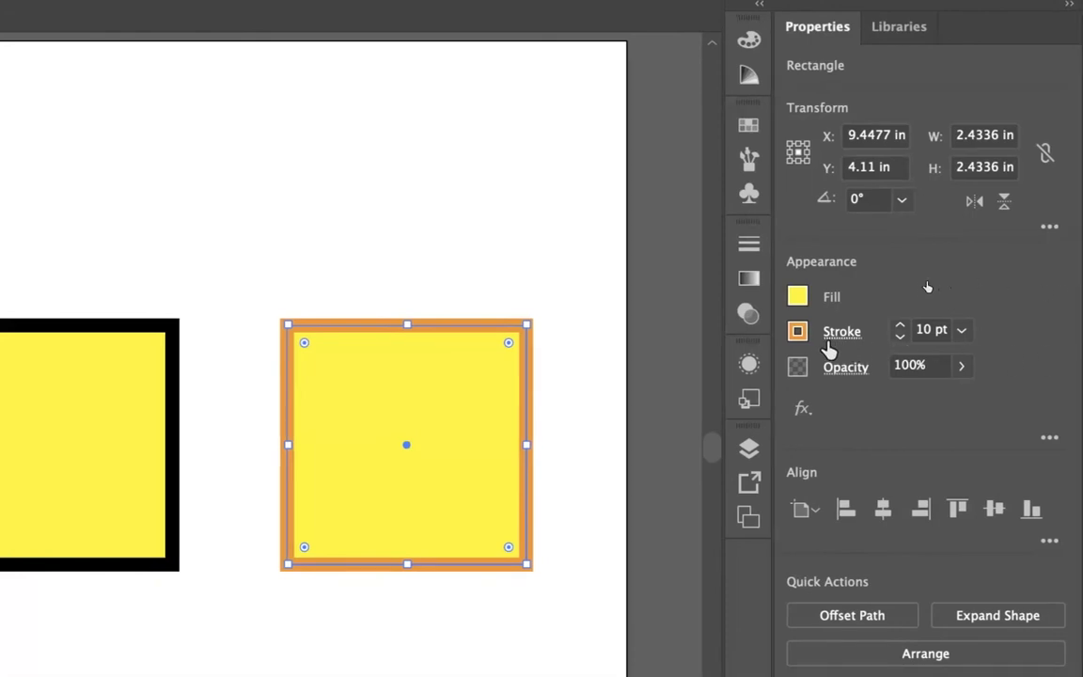
Step: Add Arrow 6 as the start arrowhead and make the outline dashed with 5 pt dashes
click(846, 341)
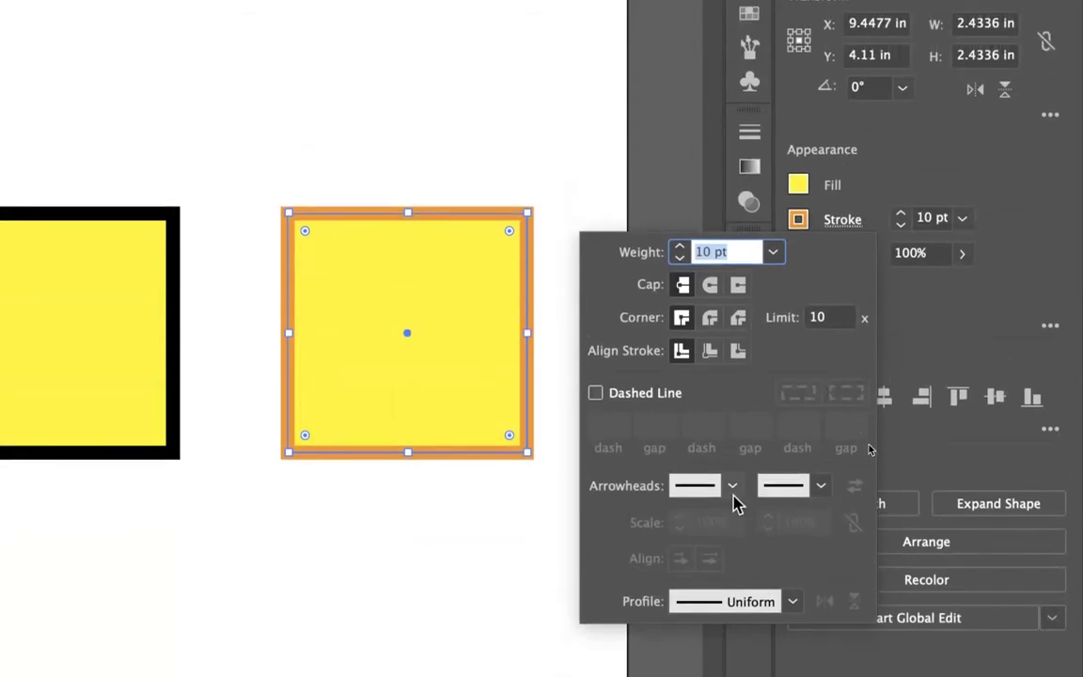
click(732, 435)
click(560, 371)
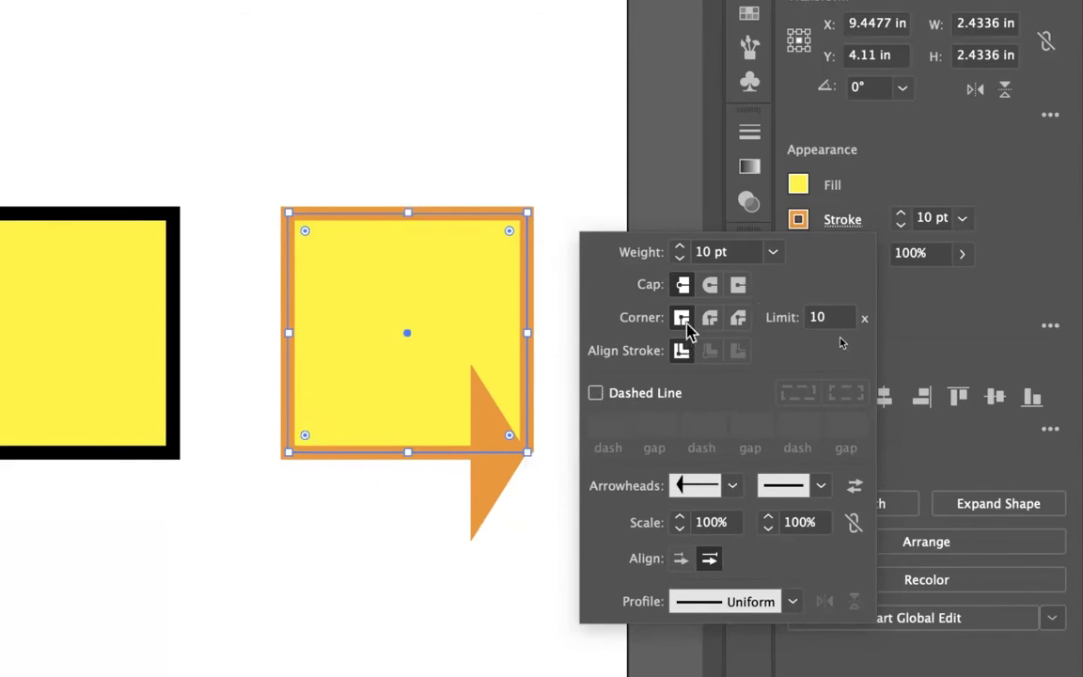
click(597, 394)
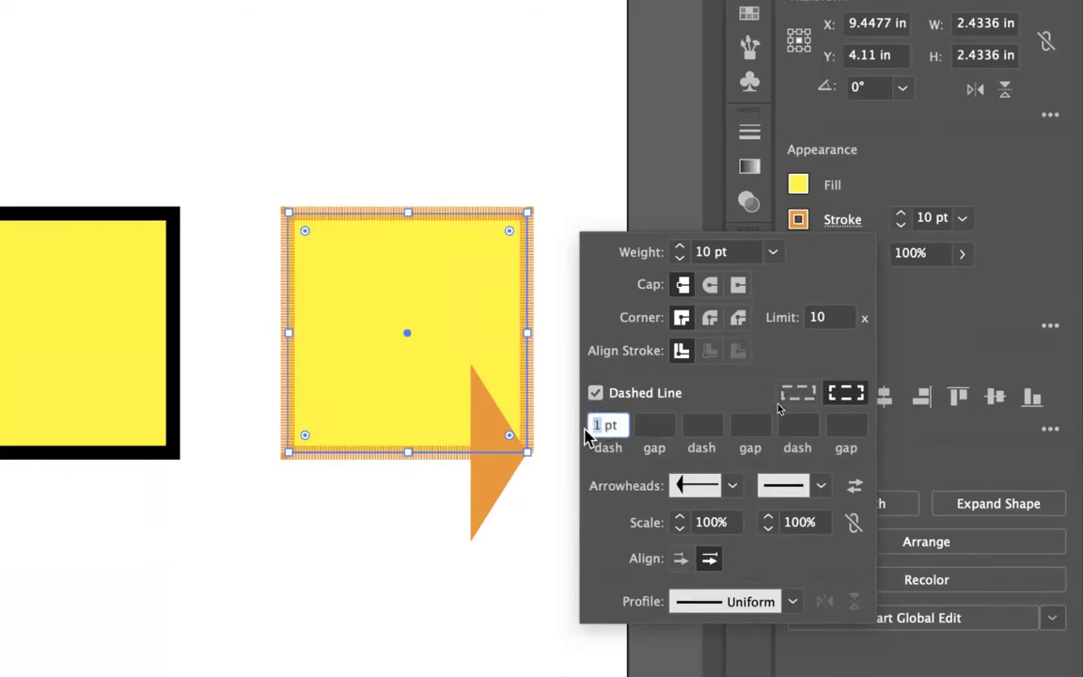
key(Return)
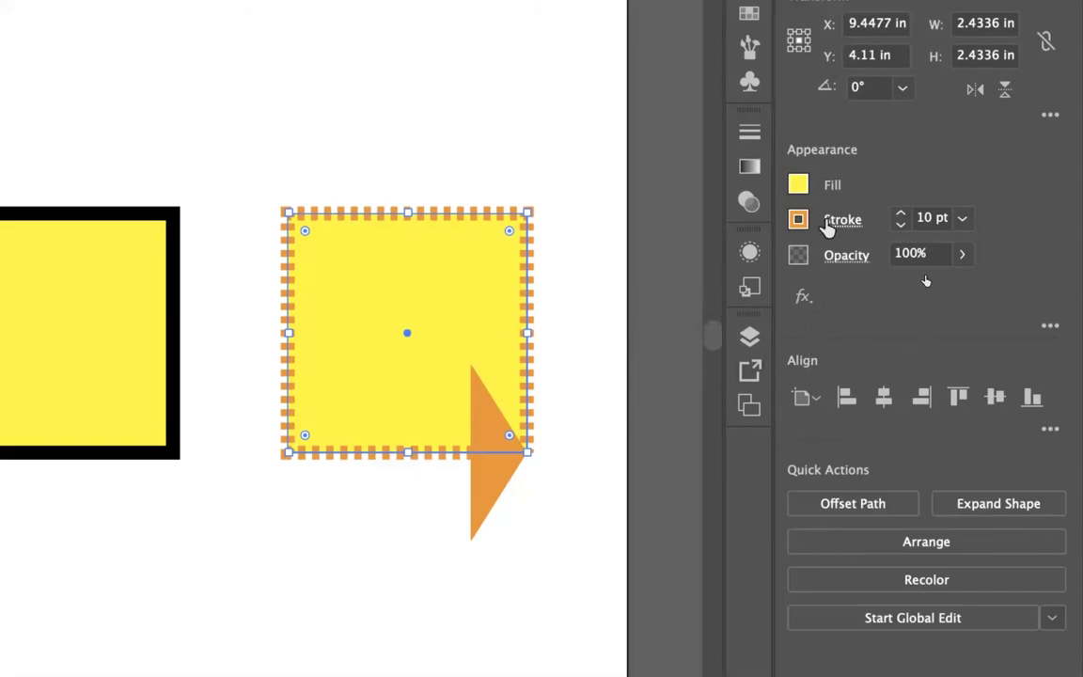
Step: Round the square's corners to about 0.37 in and remove its yellow fill
click(801, 188)
drag(509, 232, 458, 306)
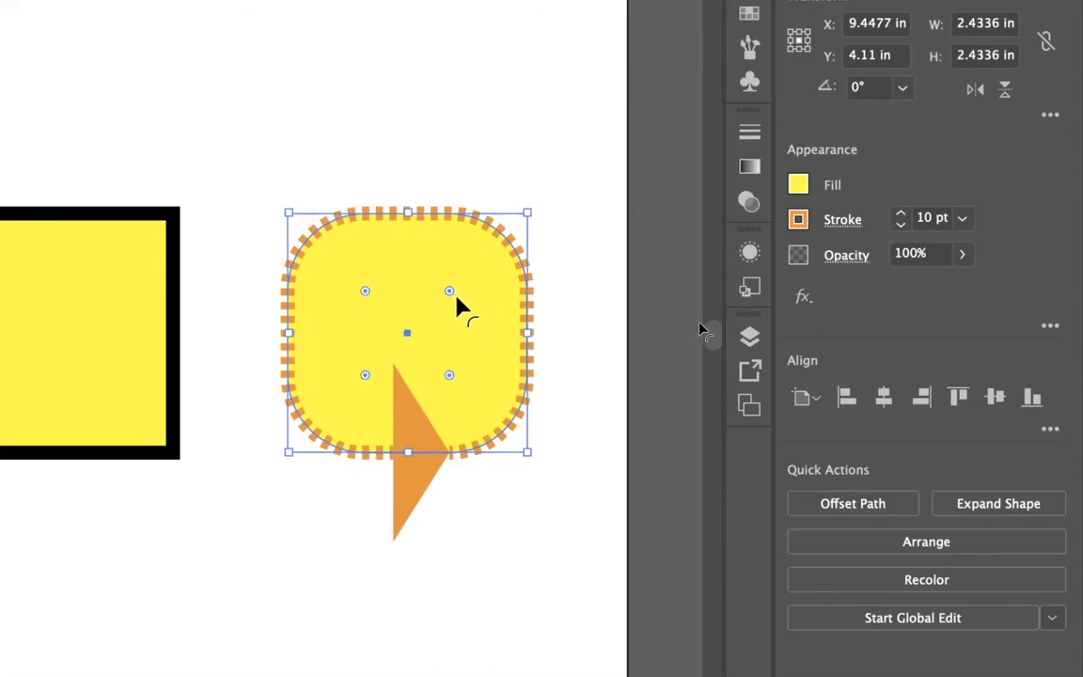
click(807, 192)
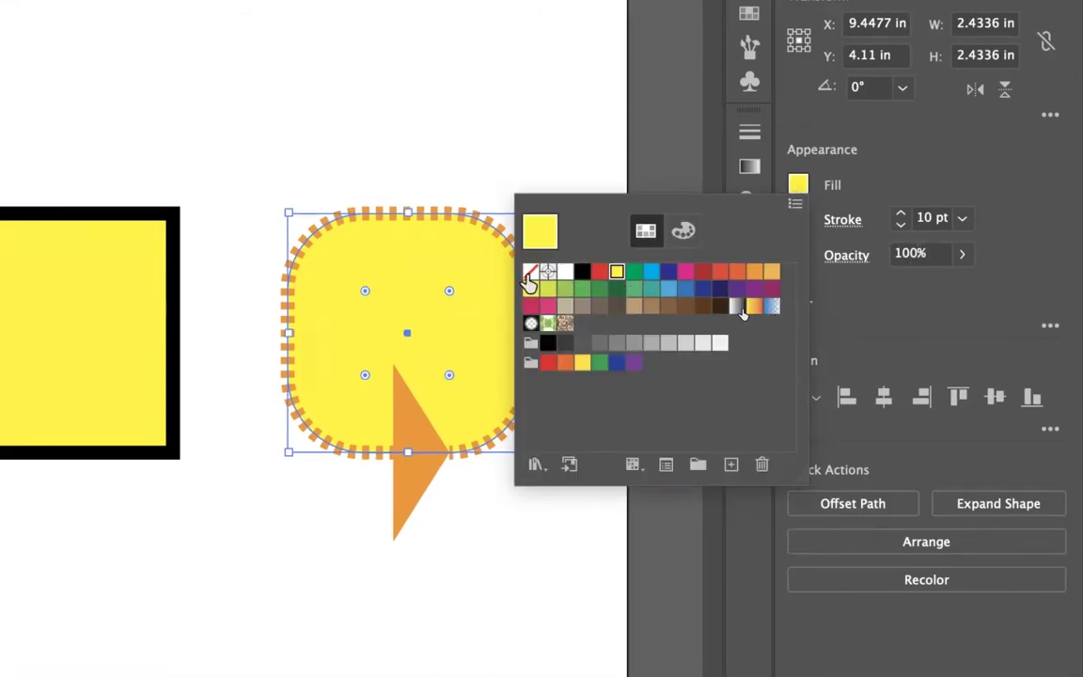
click(531, 274)
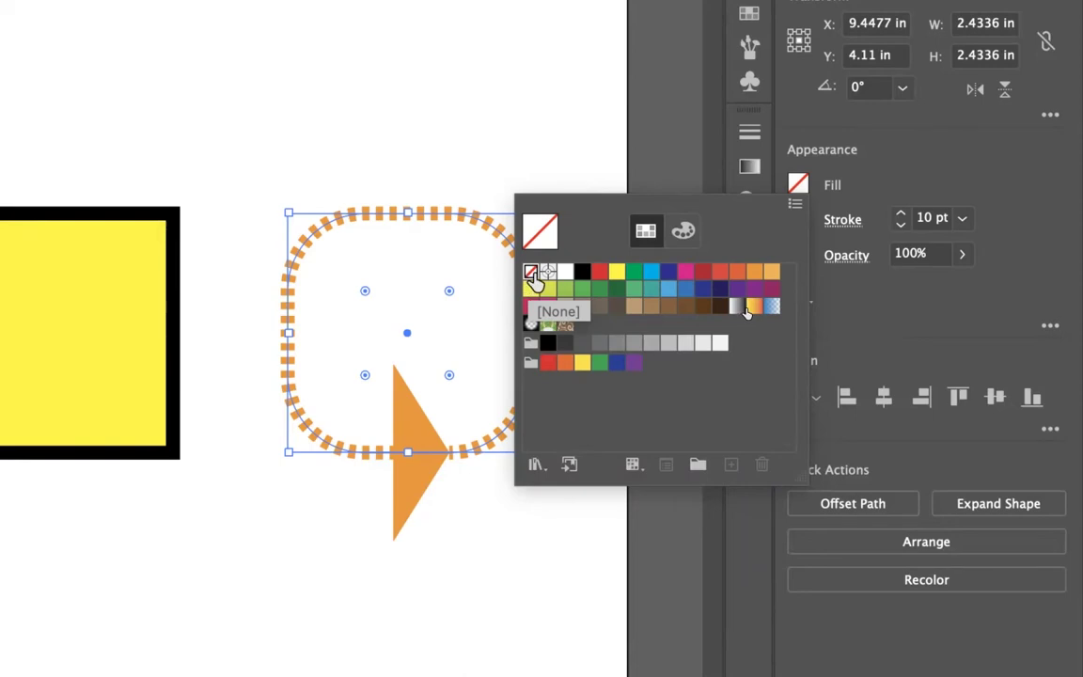
click(407, 346)
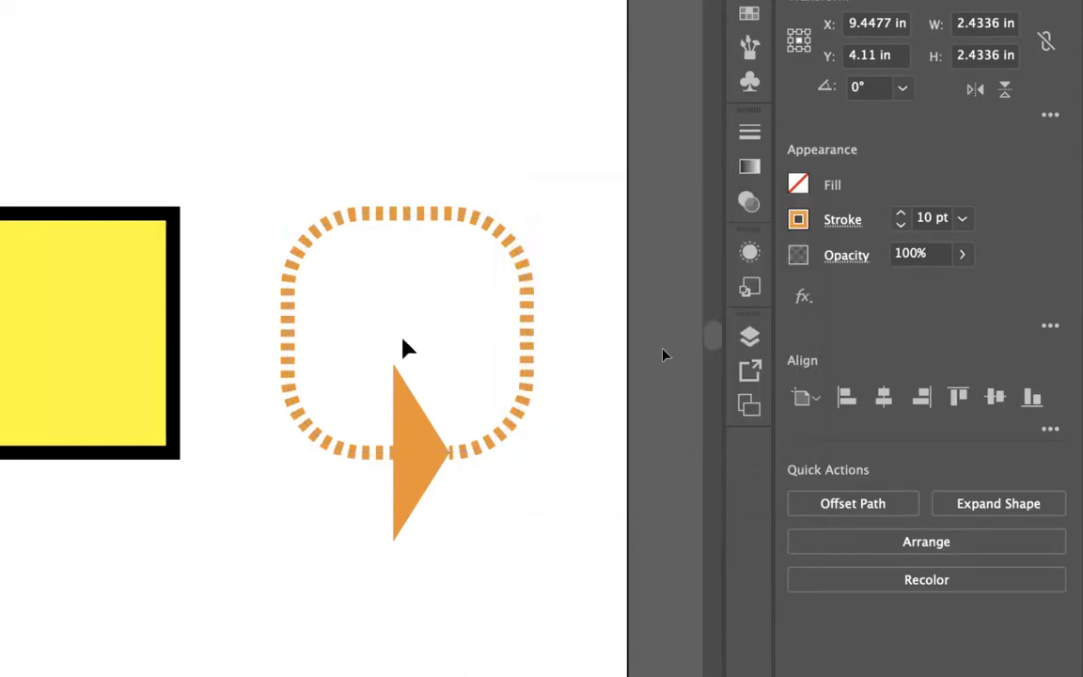
Step: Move the dashed shape onto the yellow square and bring it to the front
drag(409, 341, 203, 477)
right_click(245, 353)
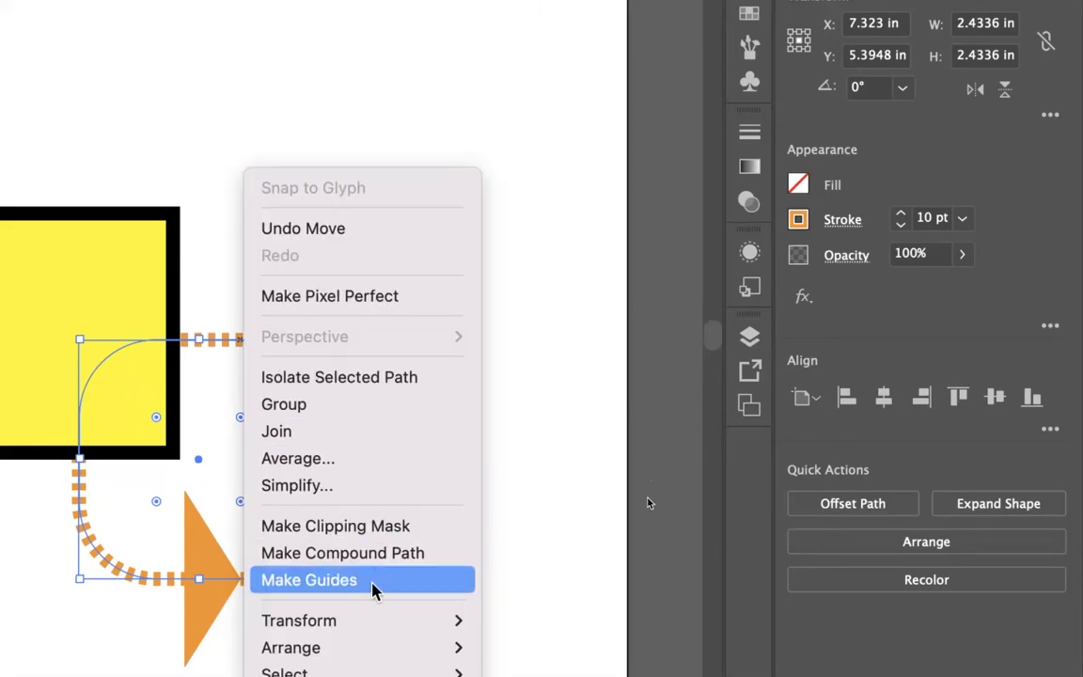
mouse_move(367, 649)
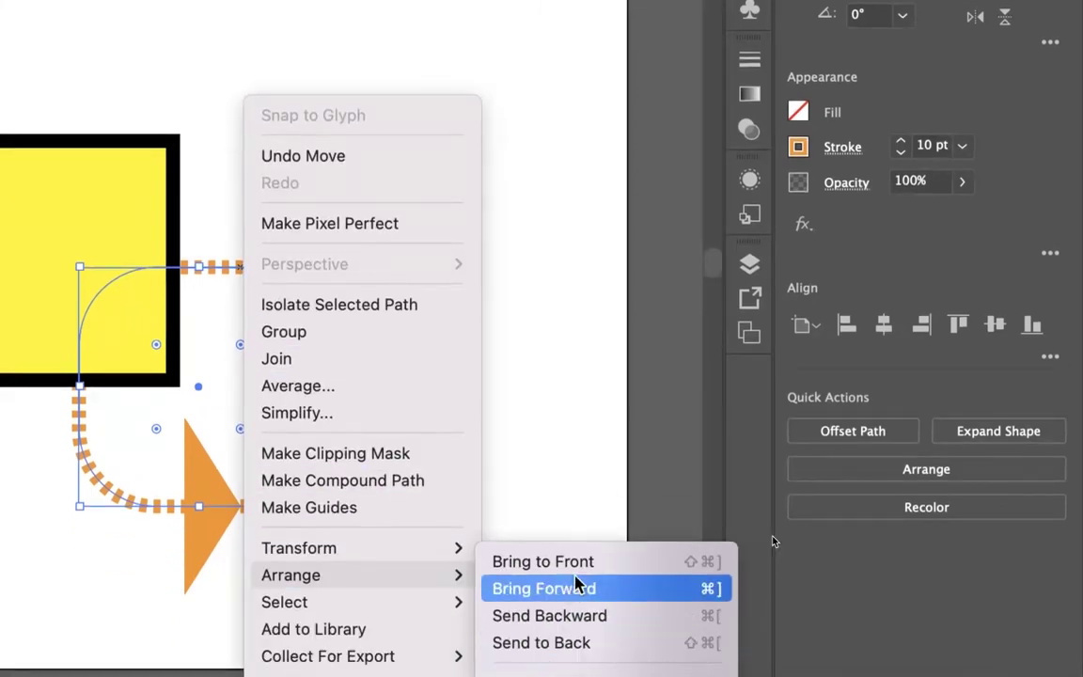
click(581, 564)
click(216, 205)
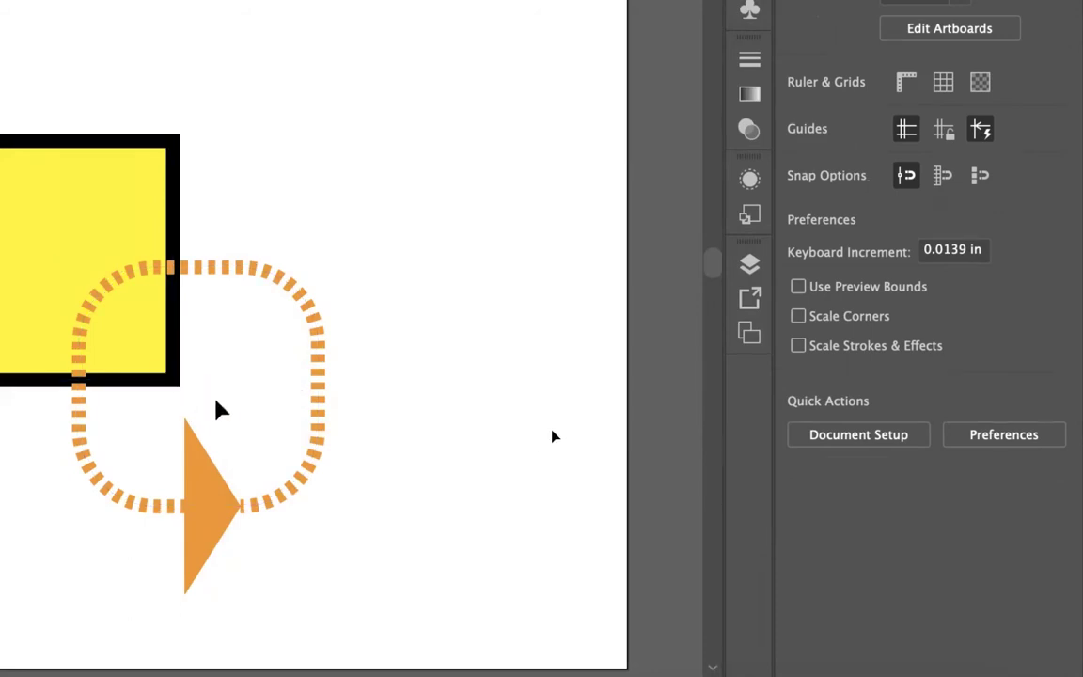
Step: Try a white fill on the rounded shape while repositioning it with its arrow
drag(242, 280, 230, 249)
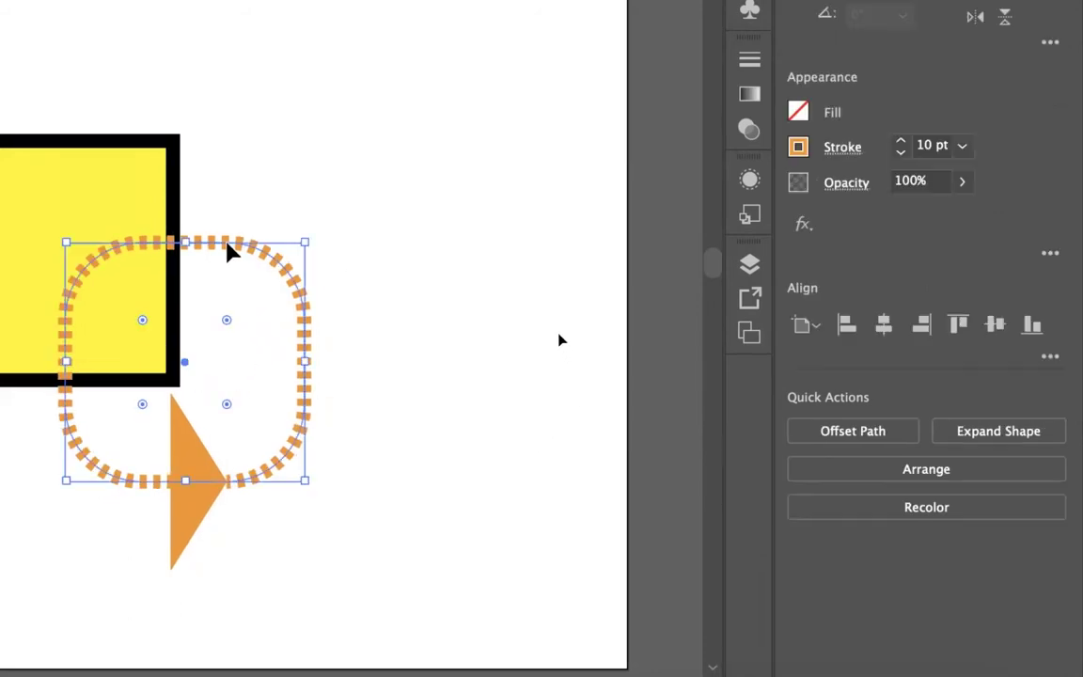
click(799, 113)
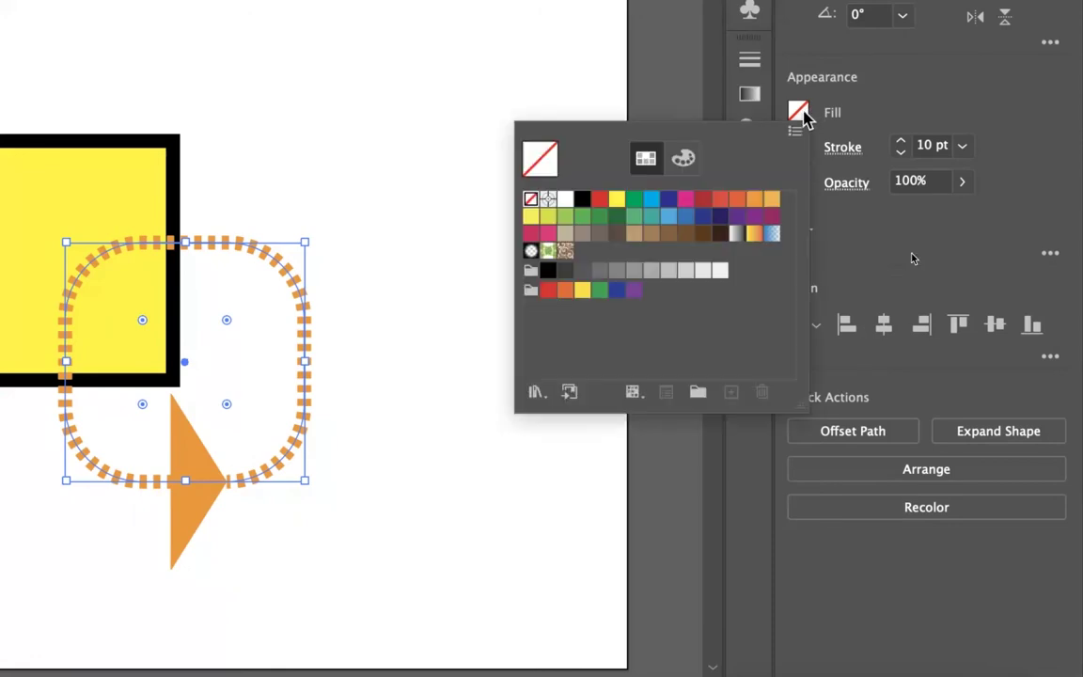
click(565, 199)
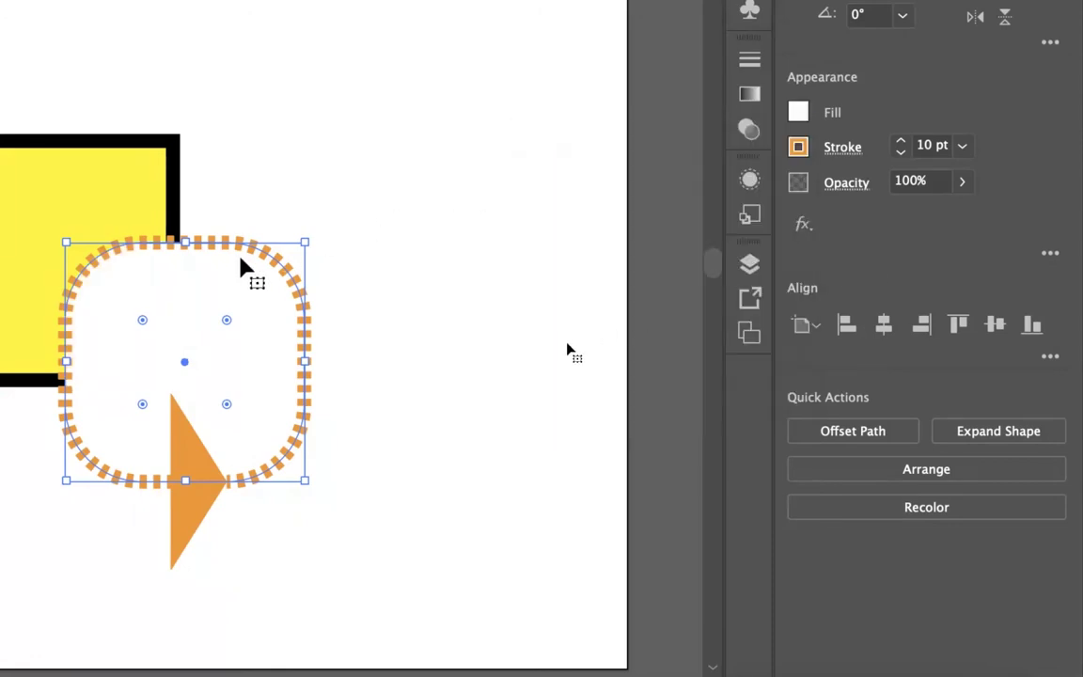
drag(237, 252, 401, 181)
click(581, 508)
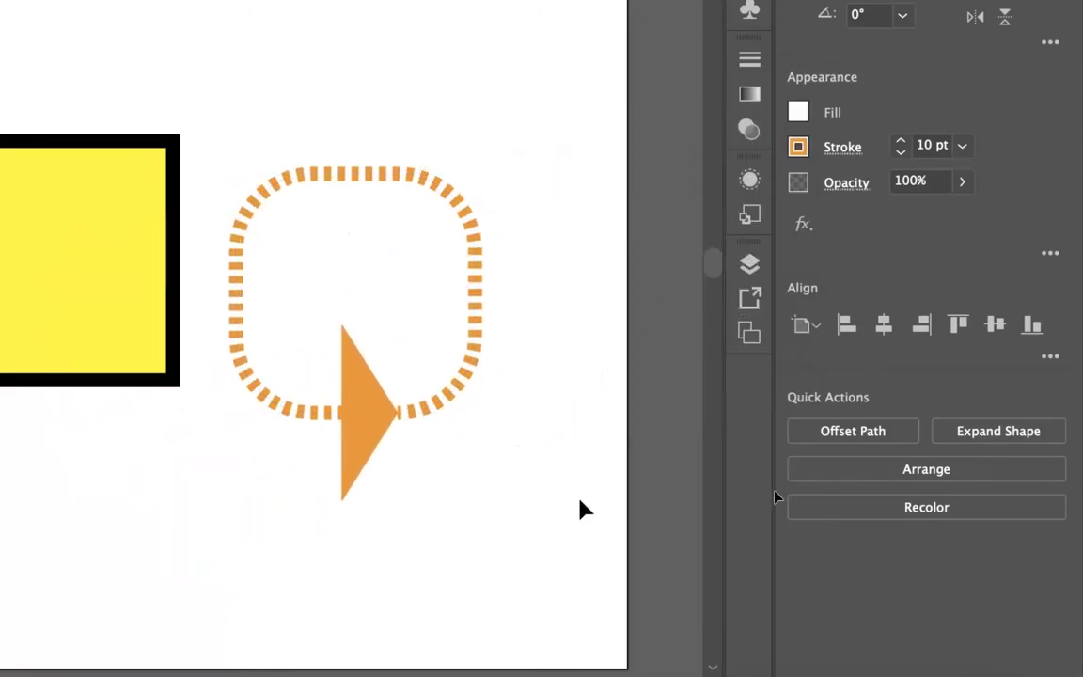
Step: Move the shape back over the yellow square and set its fill to None
drag(399, 182, 224, 252)
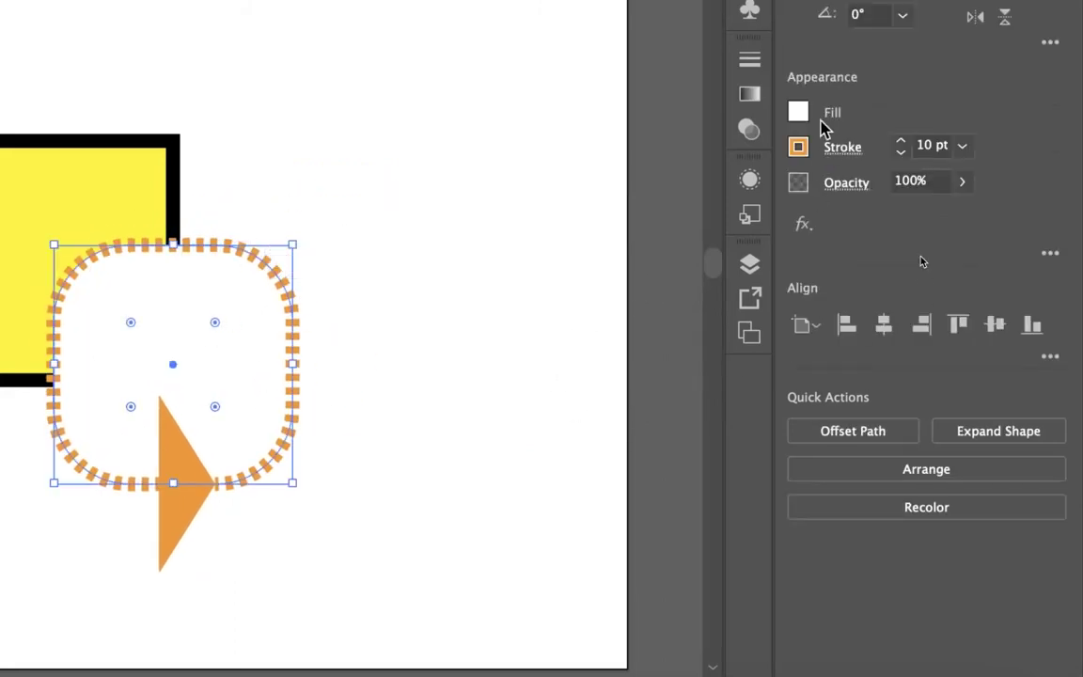
click(798, 112)
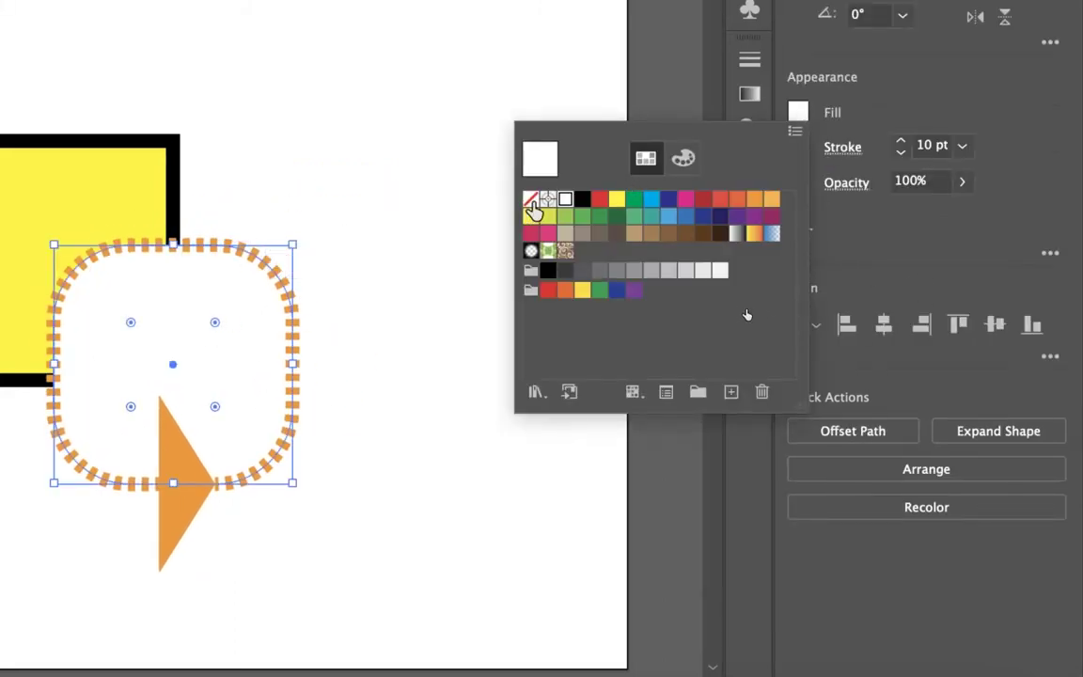
click(530, 200)
click(402, 140)
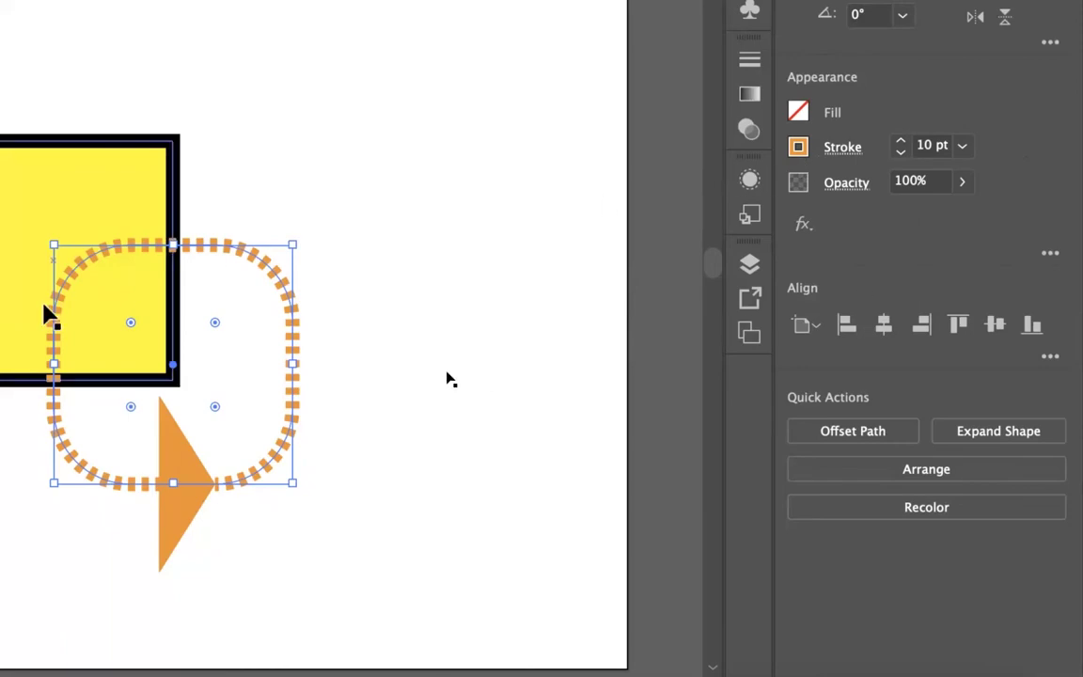
scroll(47, 317, up, 5)
scroll(47, 317, down, 5)
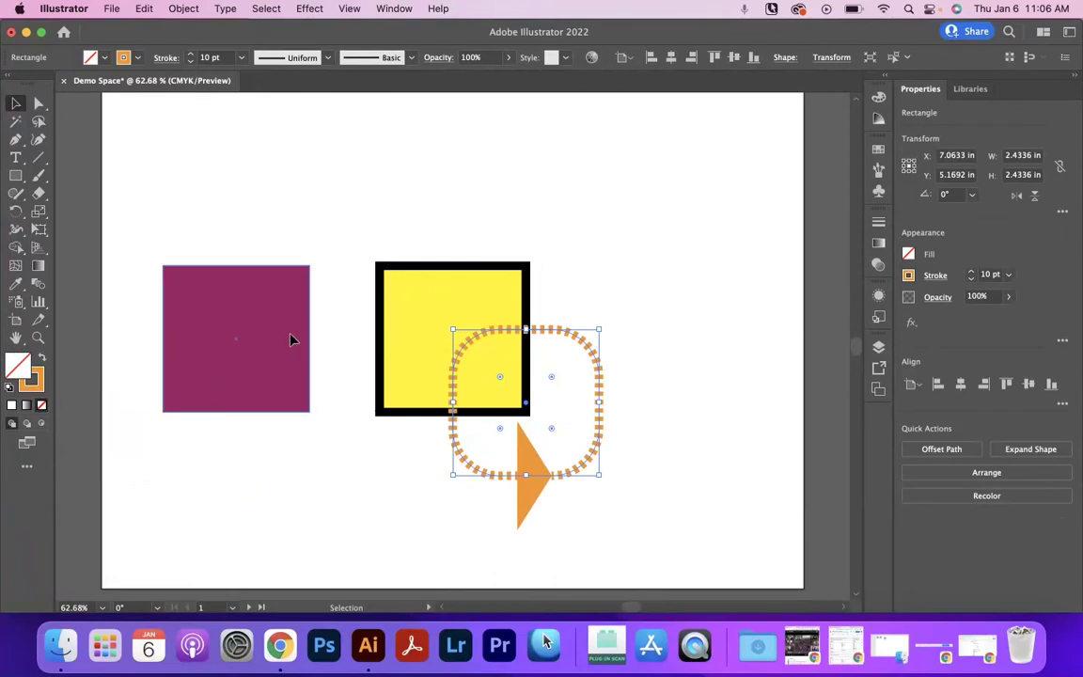
Step: Swap the middle yellow square to a black fill with a thick yellow outline
click(291, 341)
click(427, 336)
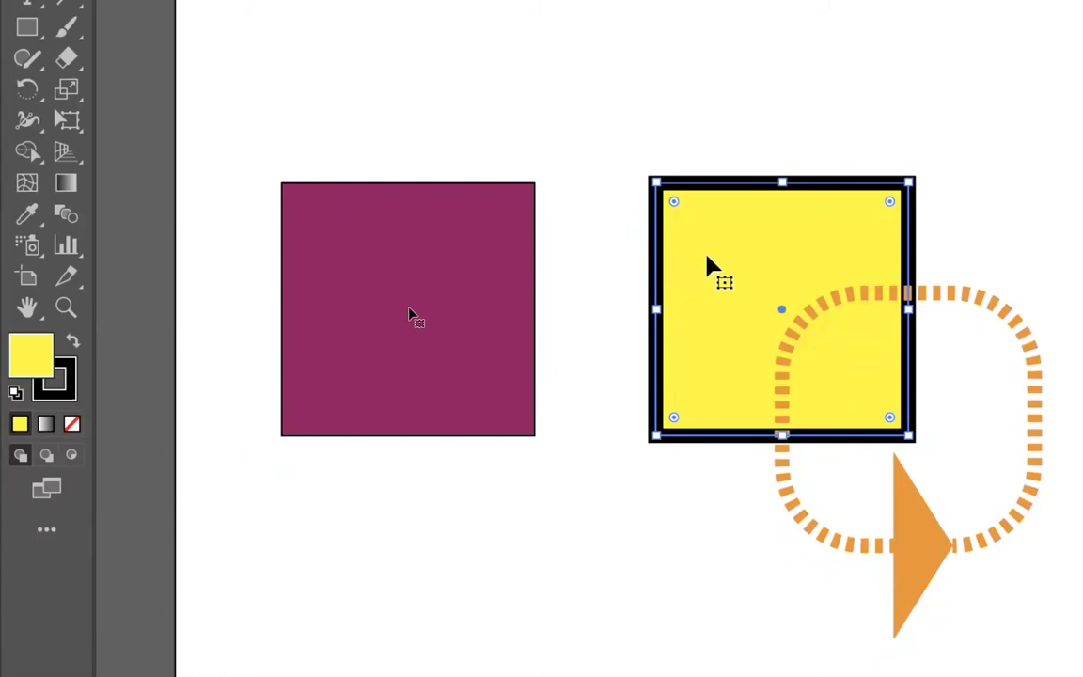
click(74, 348)
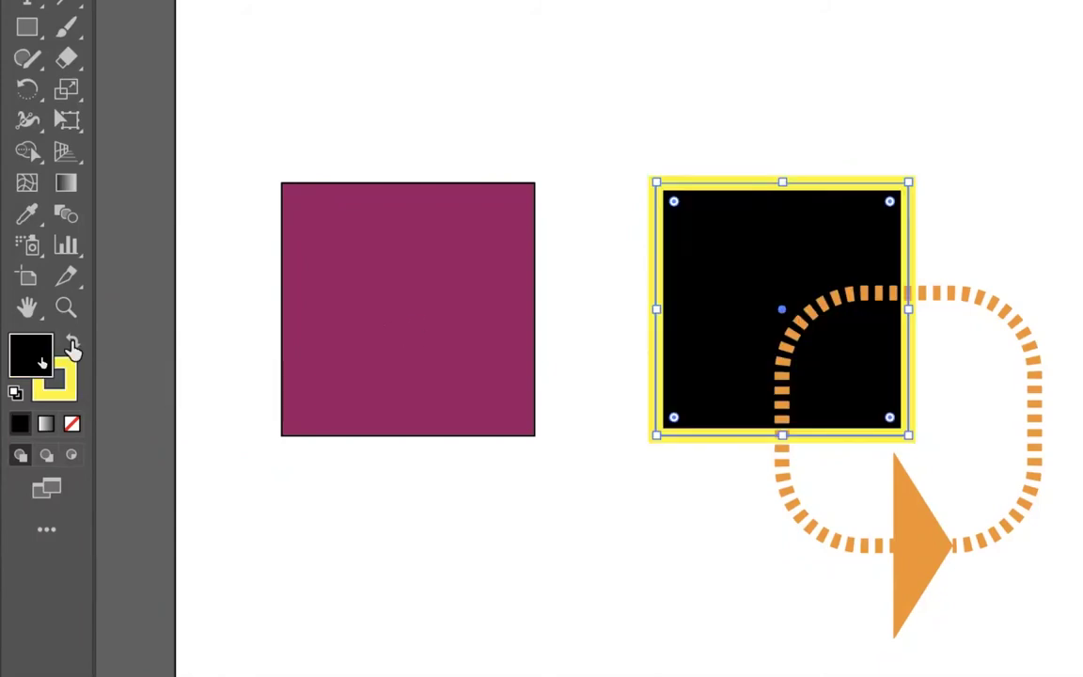
click(588, 304)
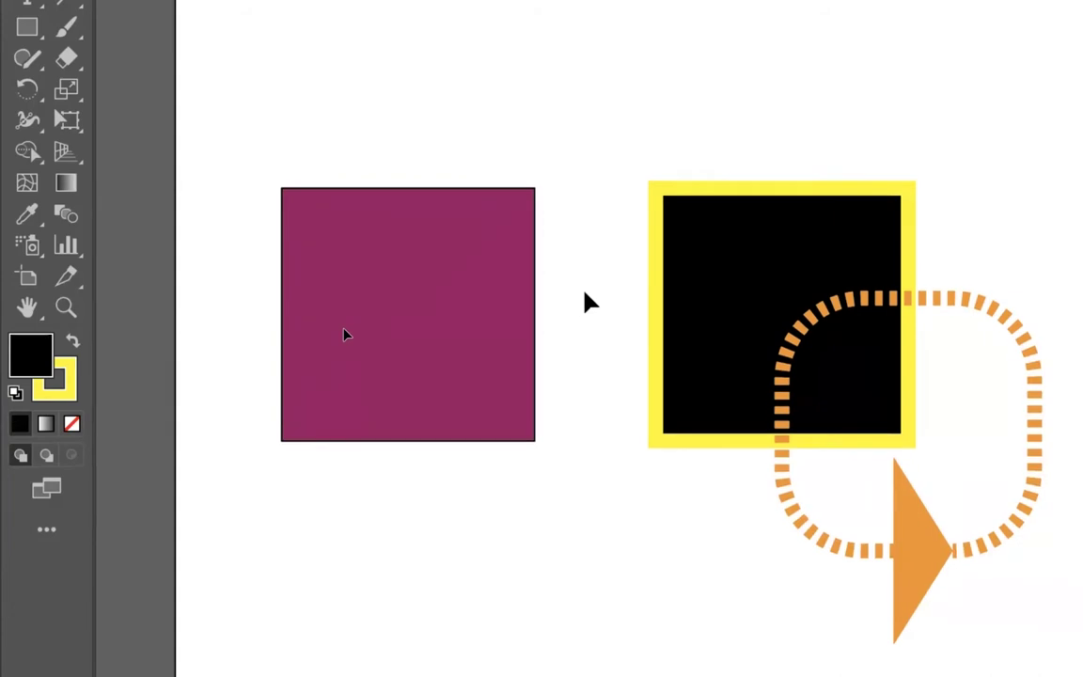
Step: Select the magenta square and open its fill Color Picker, shifting the hue toward purple
click(394, 314)
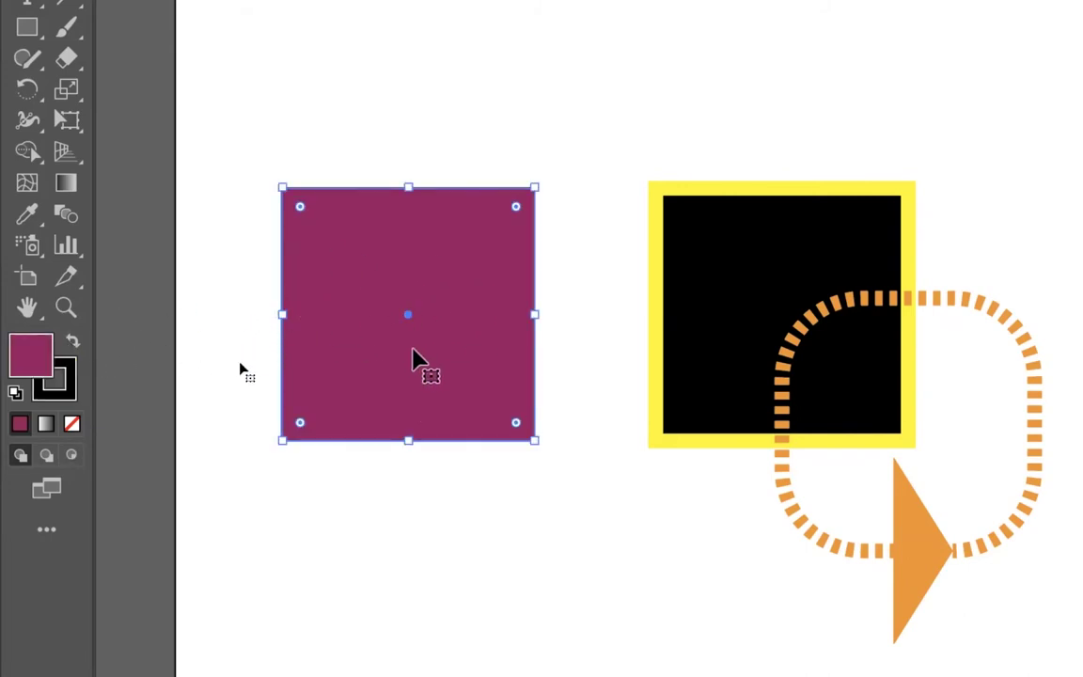
double_click(33, 367)
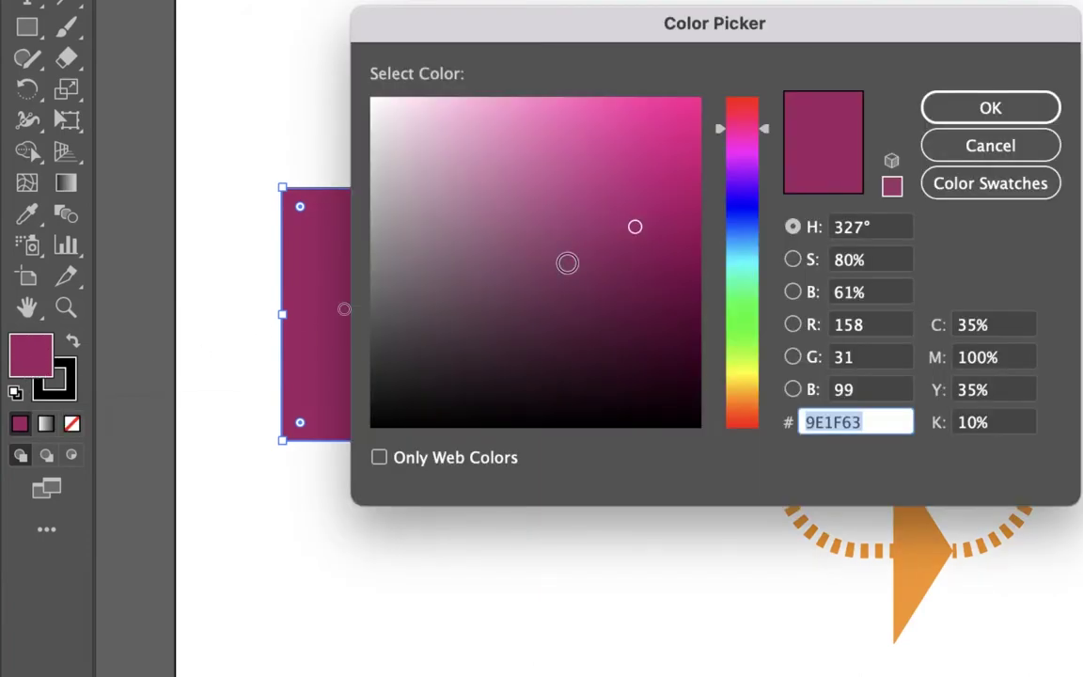
click(748, 148)
Step: Apply a lighter purple fill to the left square and deselect it
drag(658, 160, 584, 148)
click(988, 115)
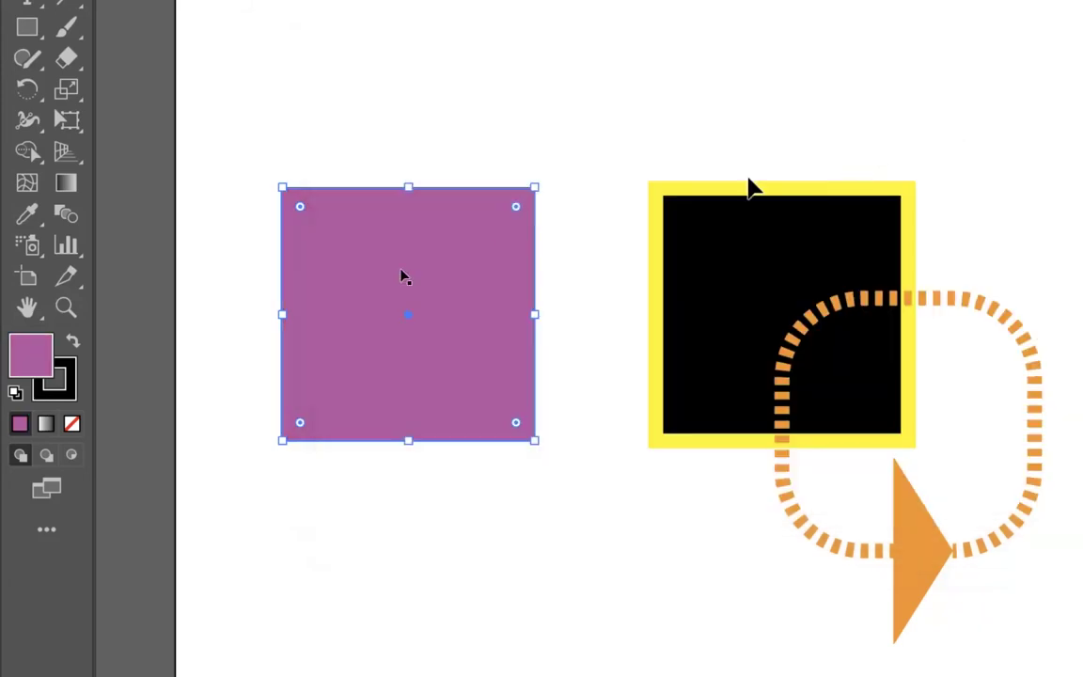
click(328, 489)
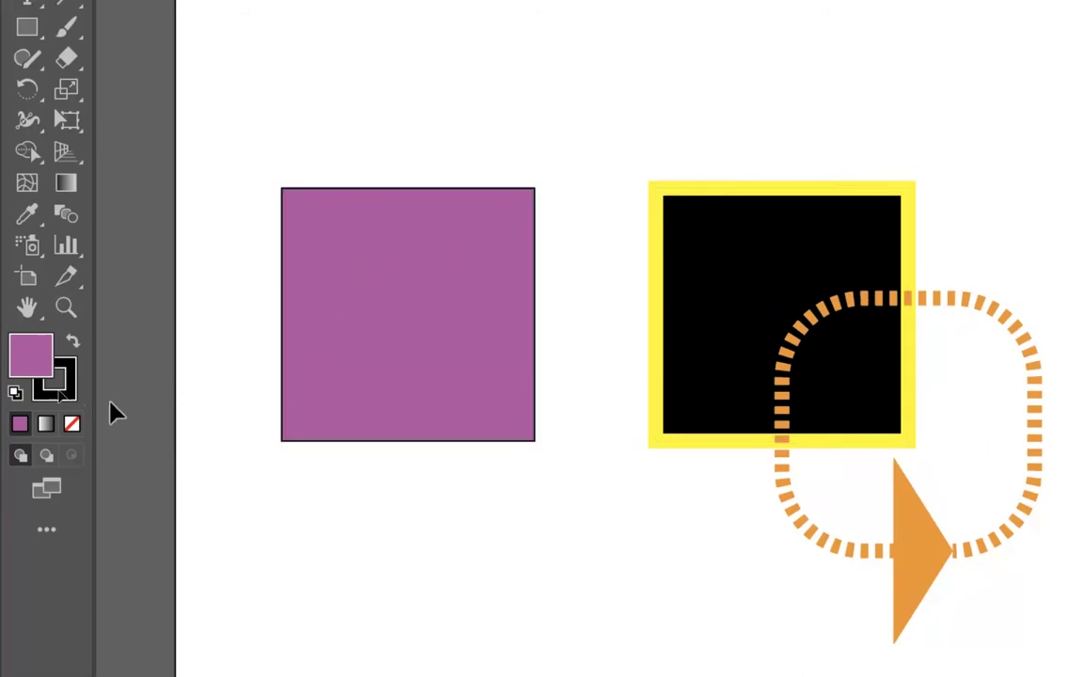
Step: Set the default fill colour to light purple C19AC1
double_click(24, 365)
mouse_move(512, 222)
mouse_down()
mouse_move(502, 244)
mouse_move(436, 177)
mouse_up()
click(990, 107)
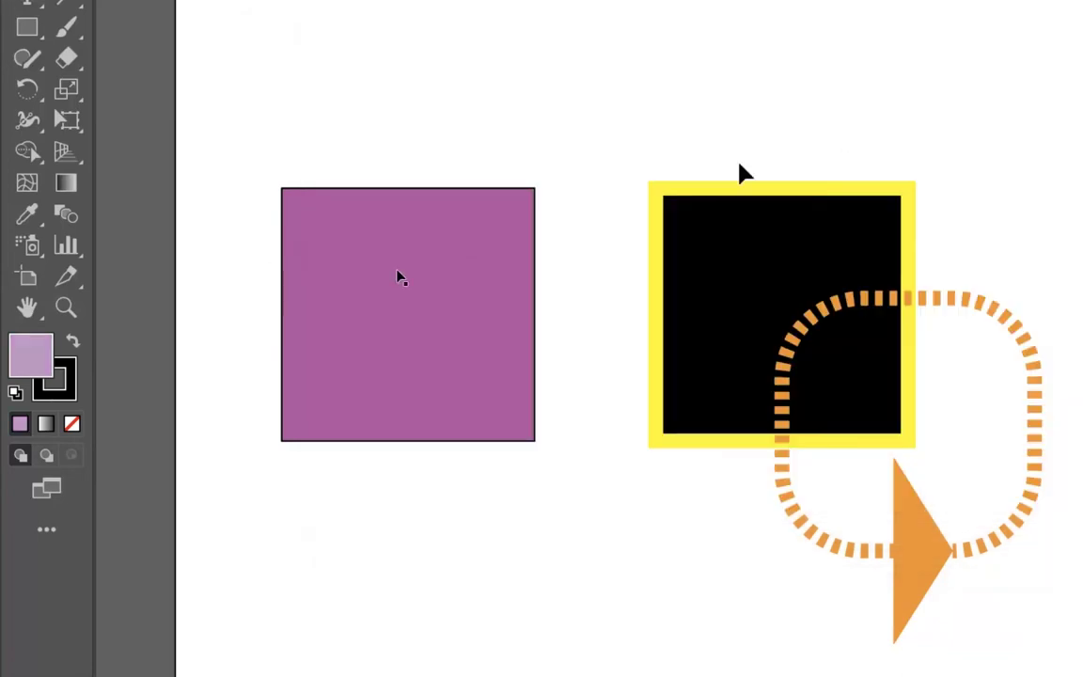
Step: Set the default stroke colour to dark purple 631452
click(59, 379)
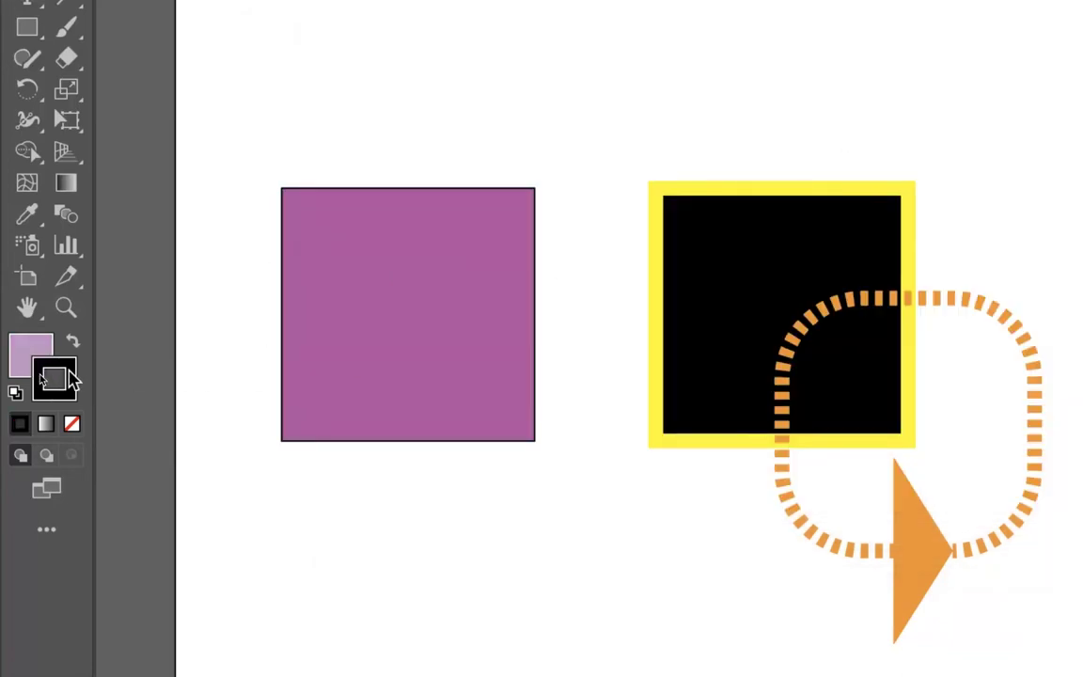
double_click(69, 374)
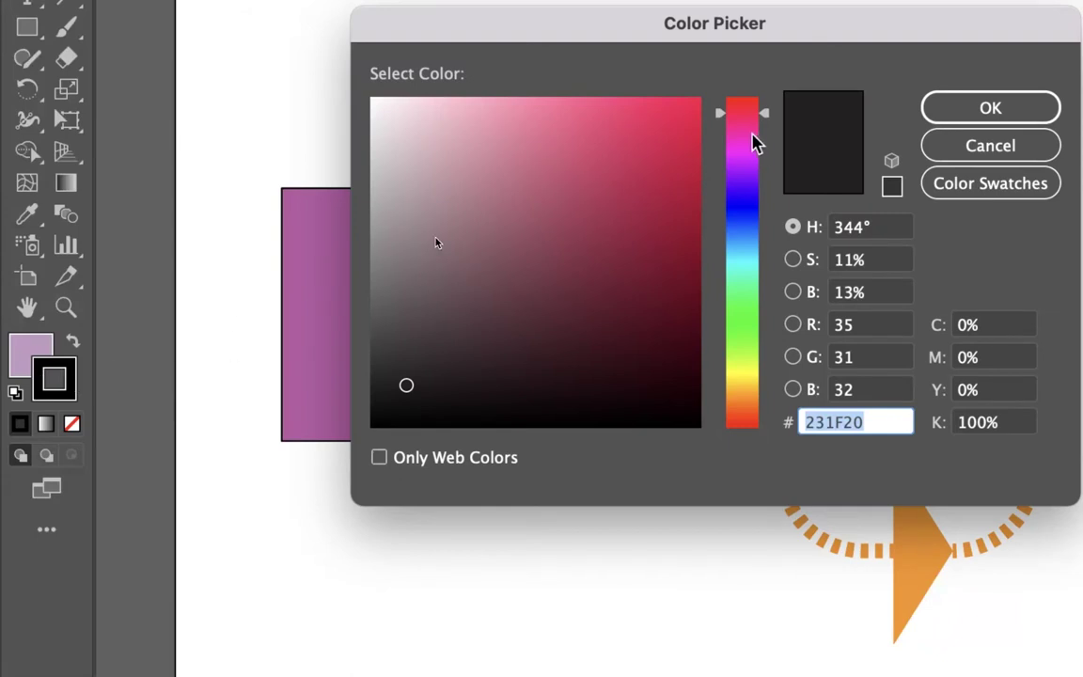
click(753, 139)
click(542, 165)
drag(542, 165, 635, 297)
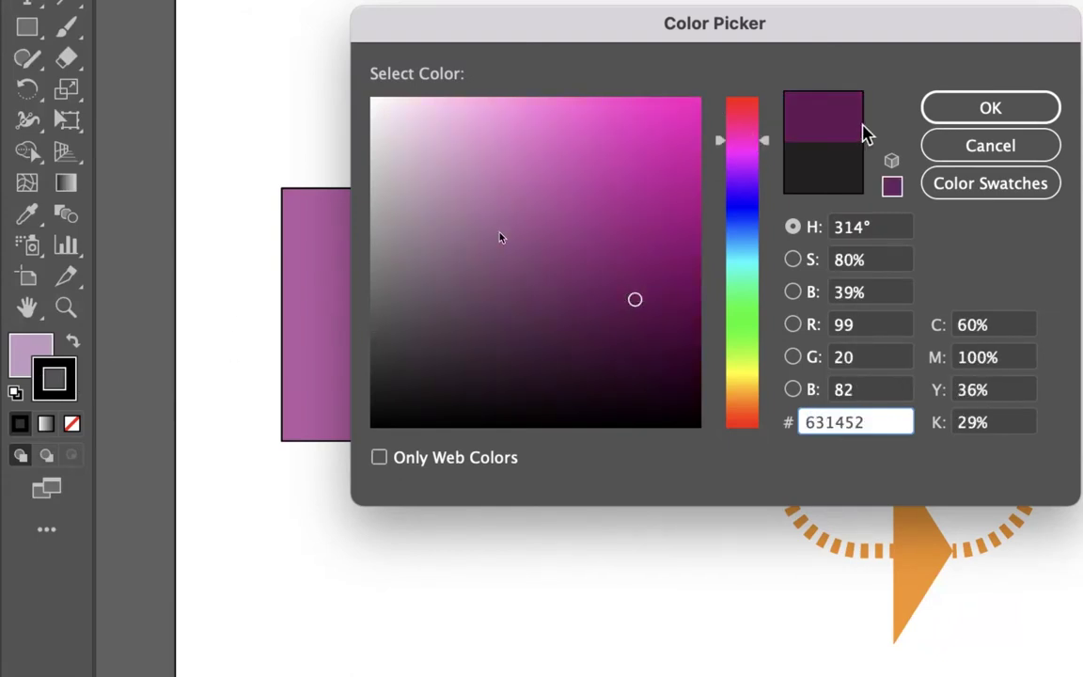
click(946, 117)
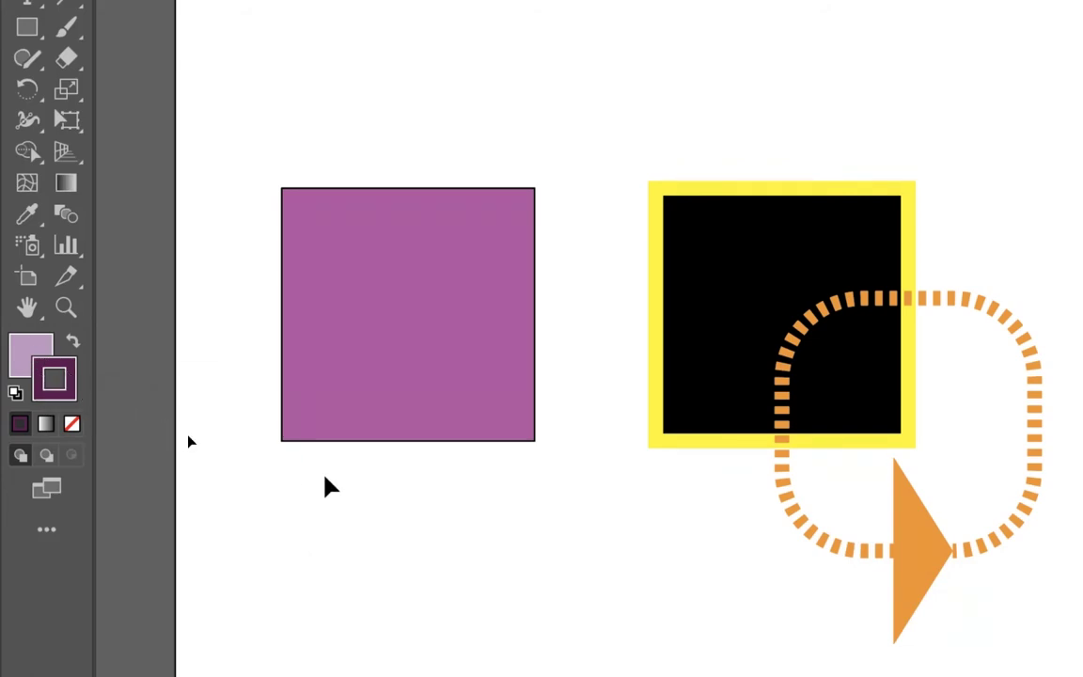
Step: Draw a rectangle overlapping the left square's lower right and nudge it right and down
key(m)
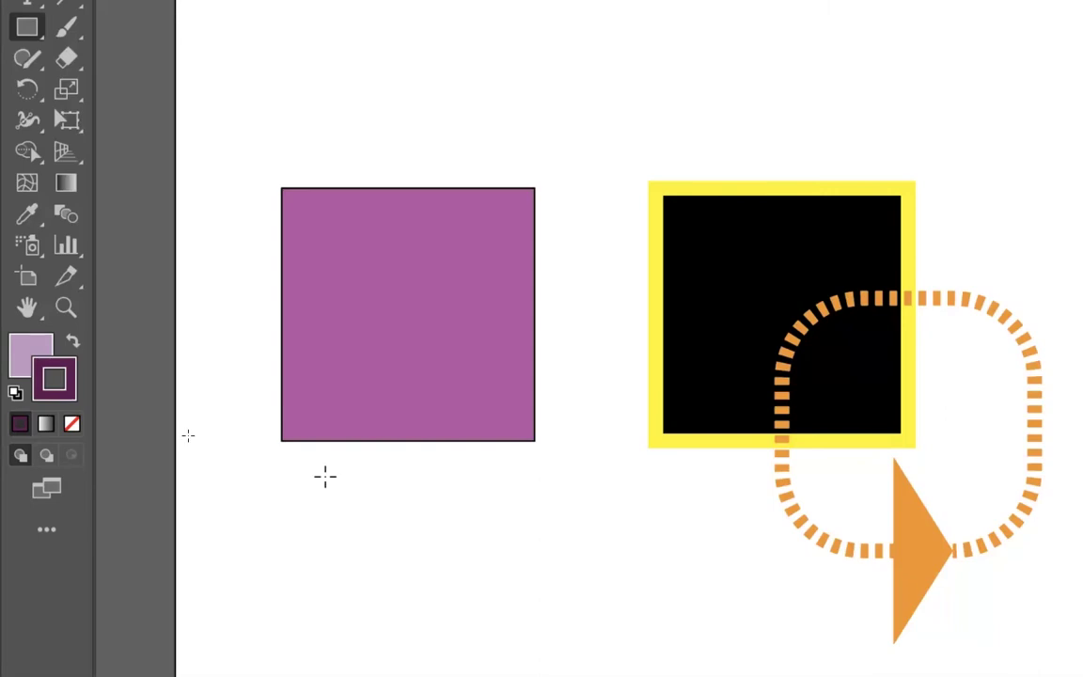
drag(337, 567, 585, 350)
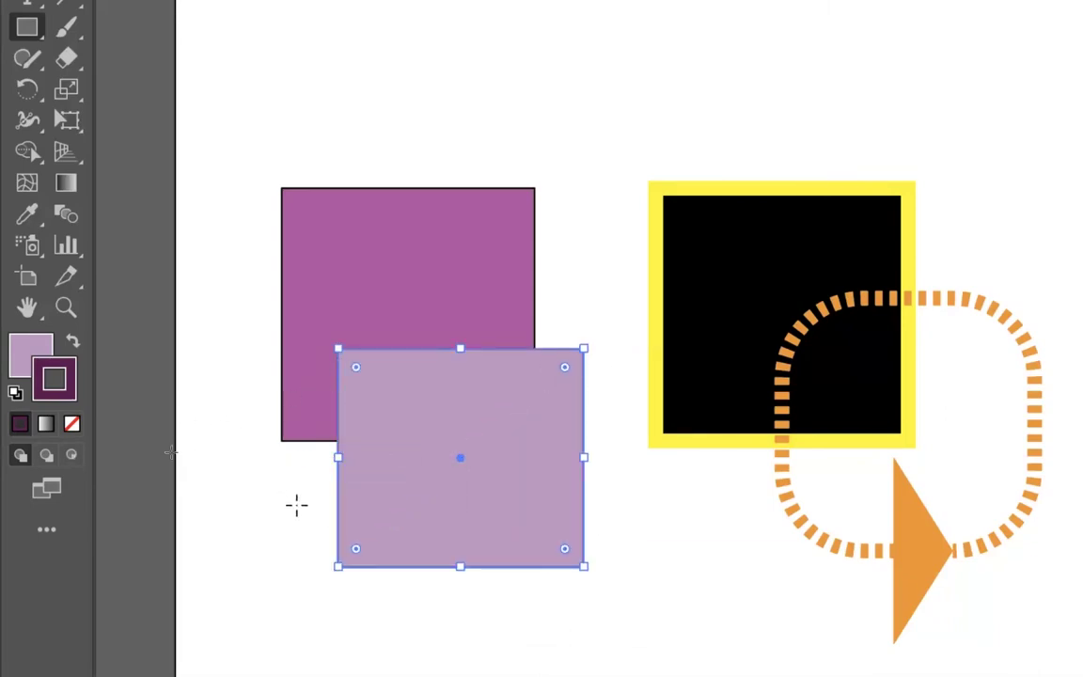
key(v)
drag(516, 516, 551, 527)
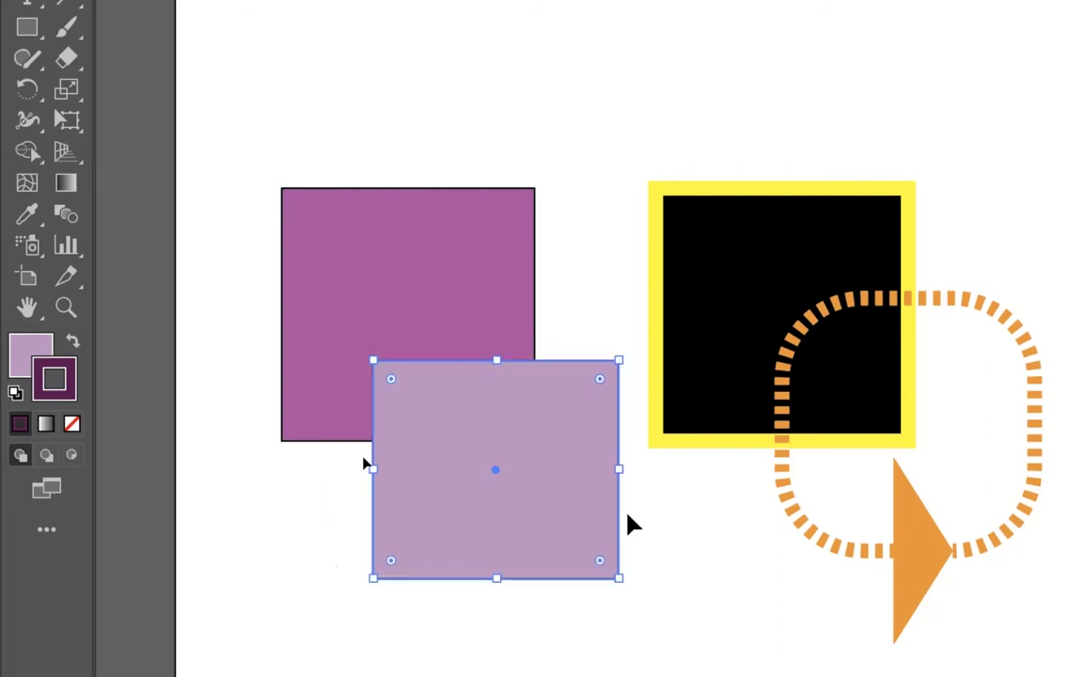
Step: Zoom in to inspect the rectangle's edge, deselect it, and fit the artboard in the window
key(z)
drag(614, 513, 1052, 452)
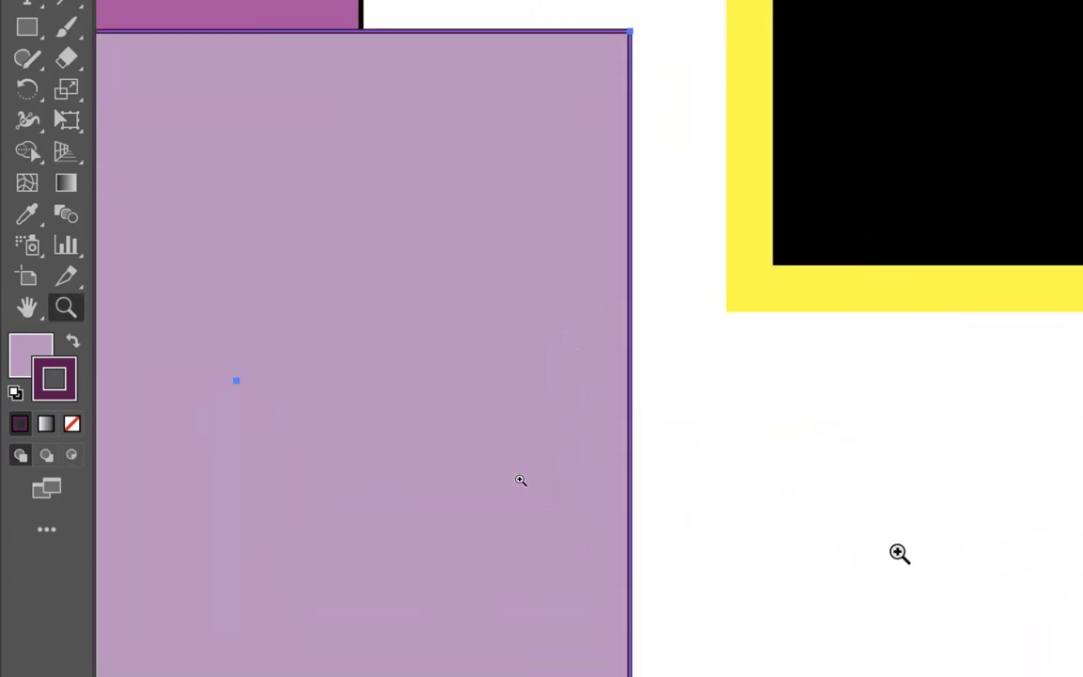
click(747, 459)
key(v)
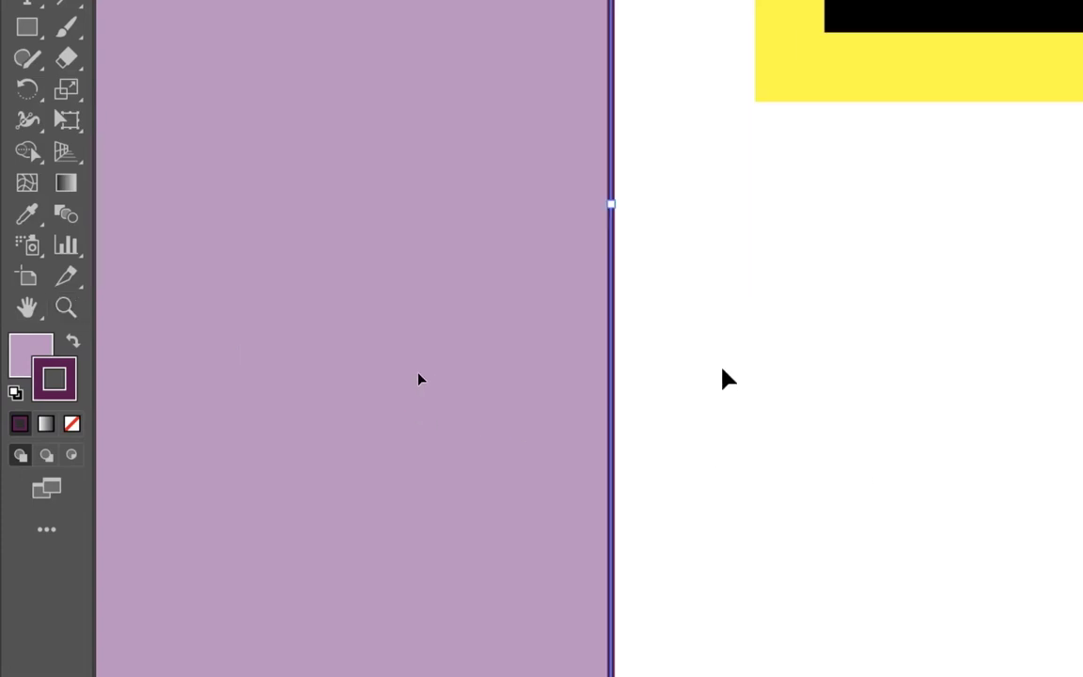
key(ctrl+shift+a)
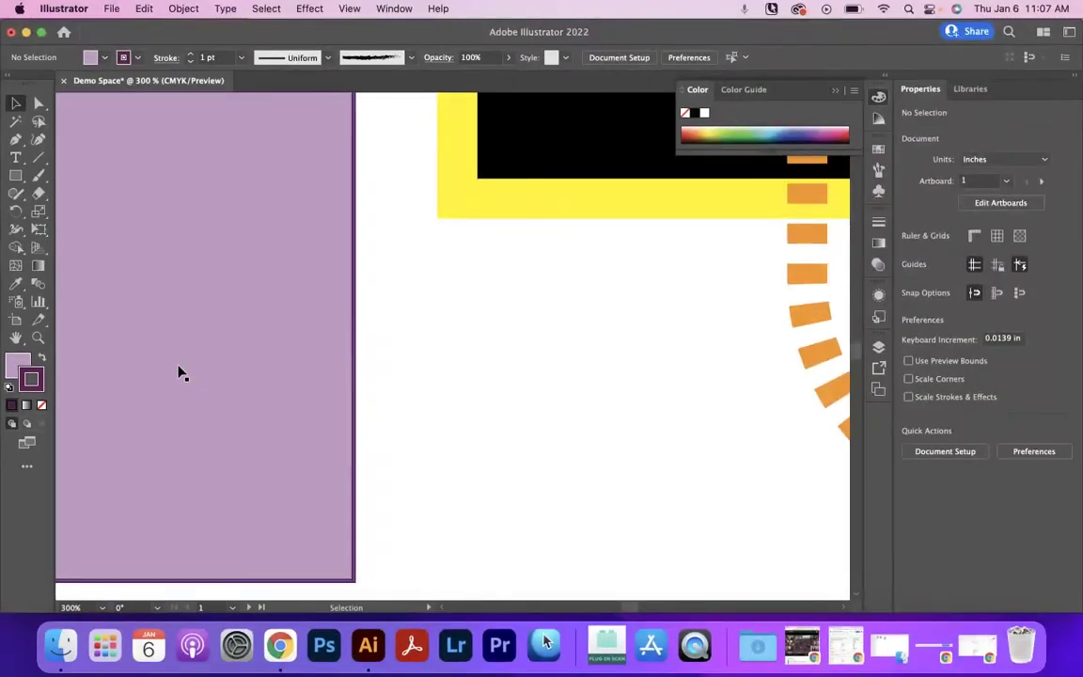
key(super+0)
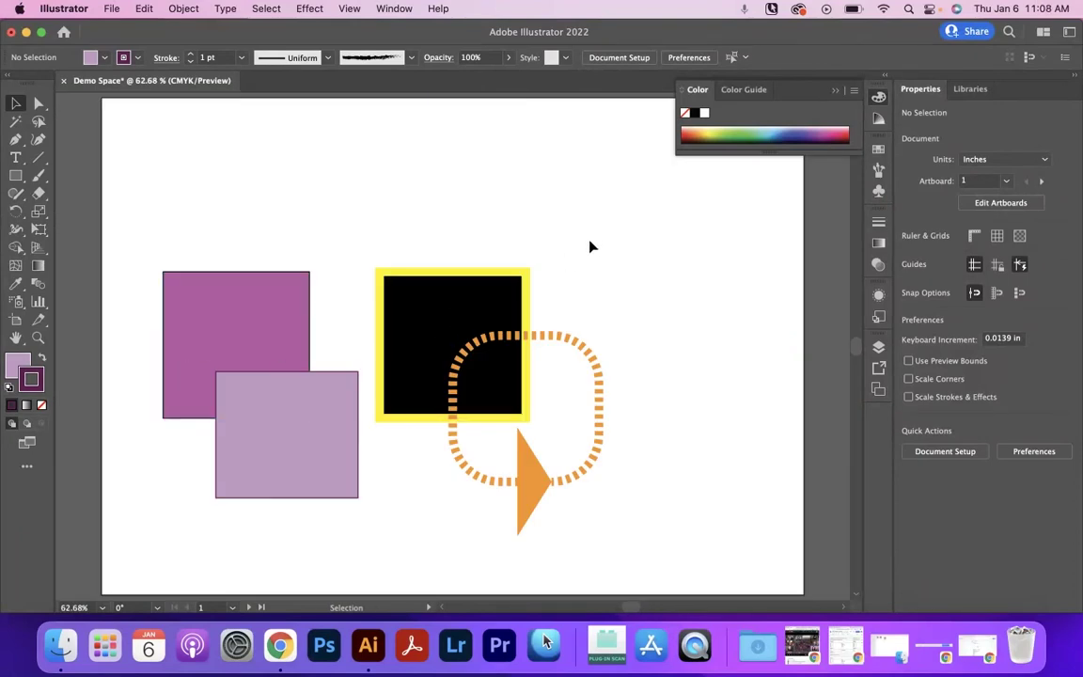
Step: Add 'Lorem ipsum' text, enlarge it to 46 pt, and move it left and down
click(16, 159)
click(215, 164)
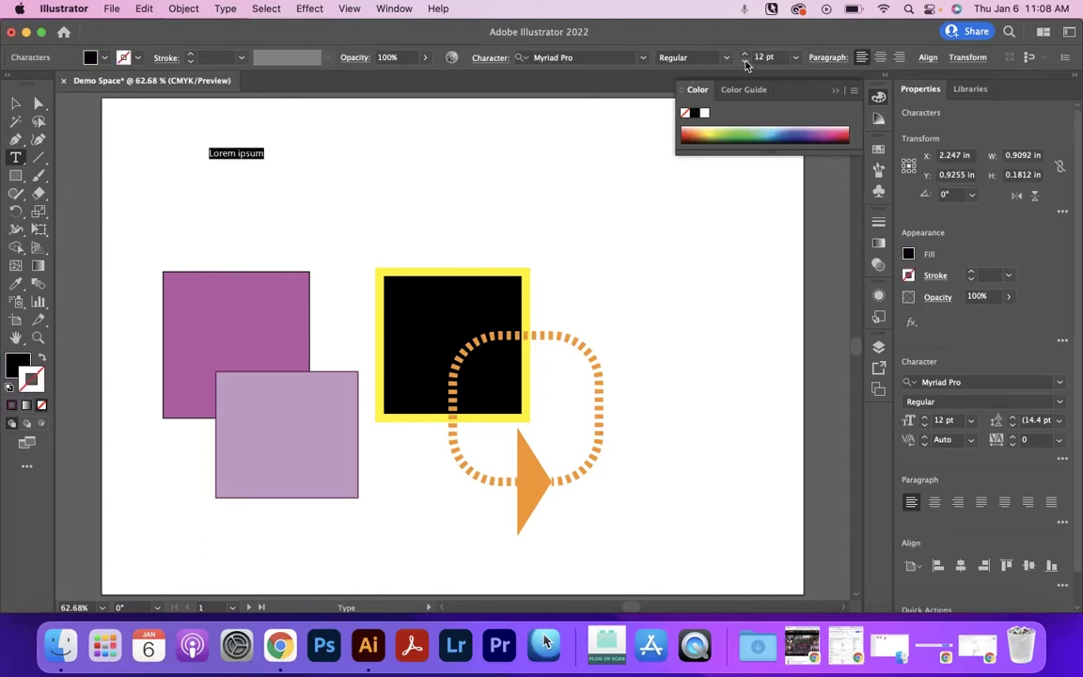
drag(748, 58, 748, 57)
click(15, 102)
drag(266, 148, 180, 158)
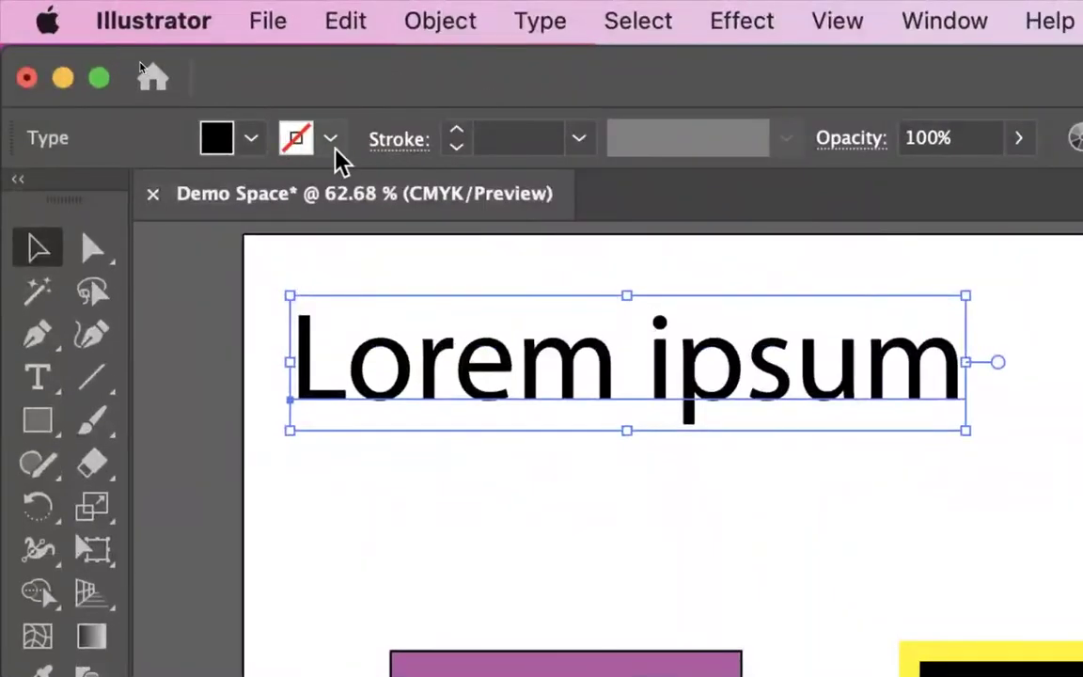
Step: Give the Lorem ipsum text a green fill and a dark green stroke
click(251, 146)
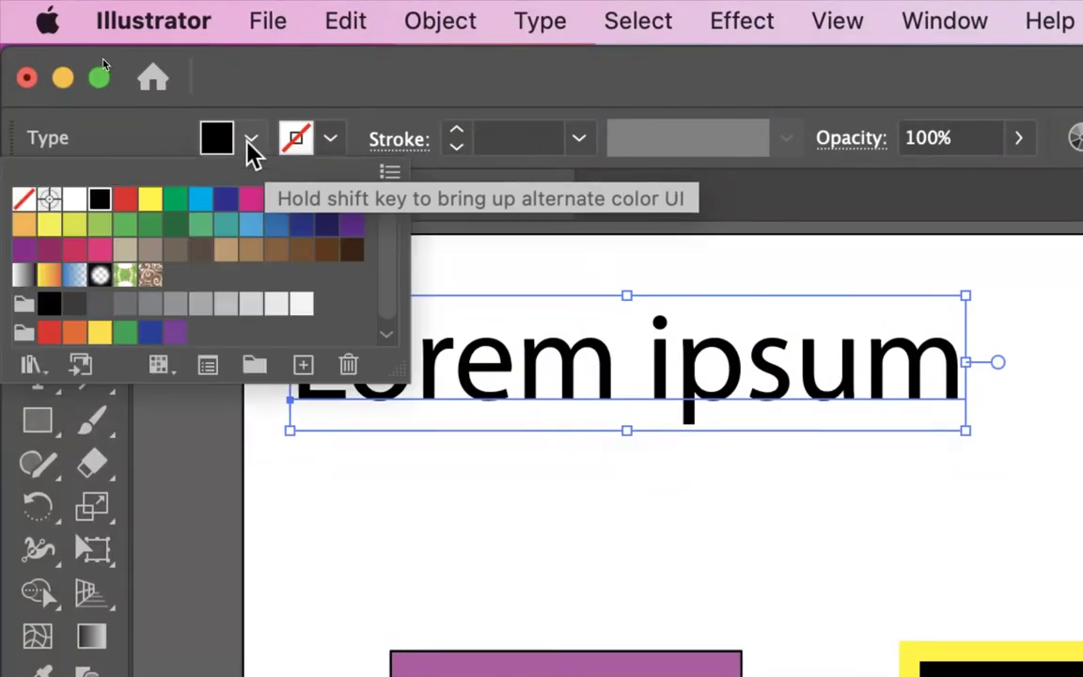
click(177, 204)
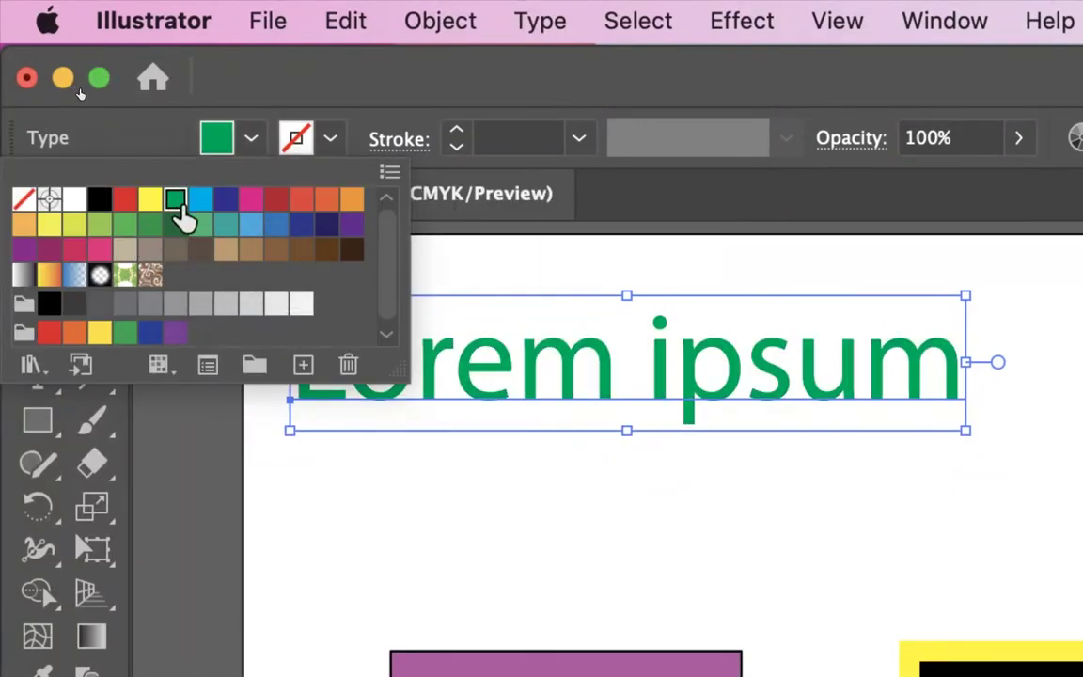
click(332, 141)
click(332, 142)
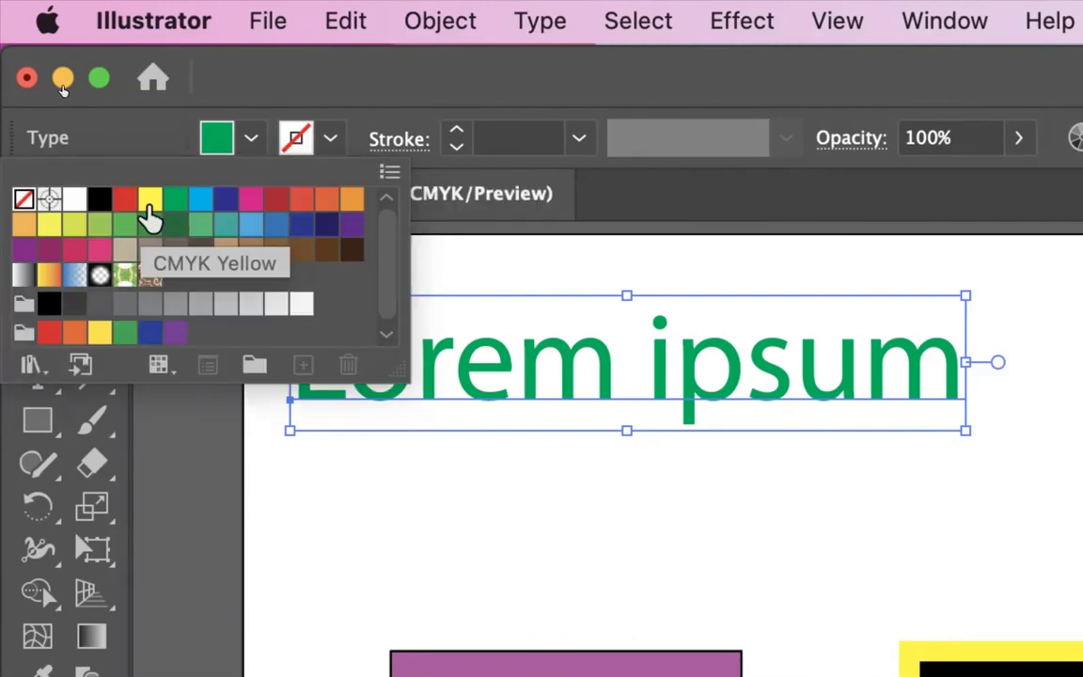
click(175, 227)
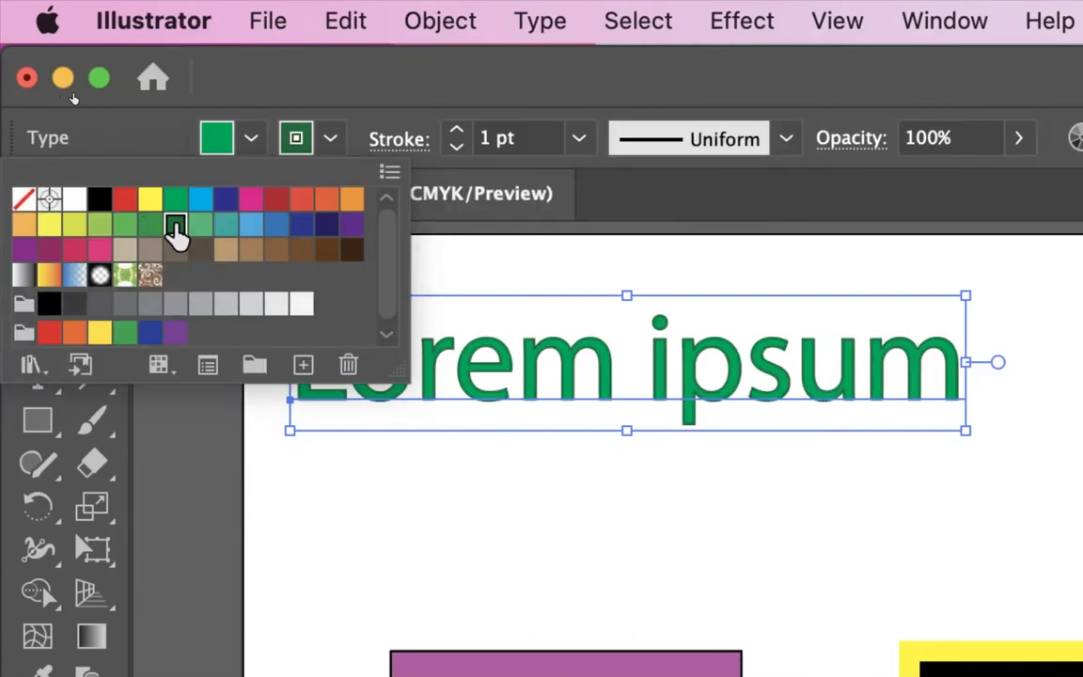
Step: Increase the text's stroke weight to 4 pt
click(458, 130)
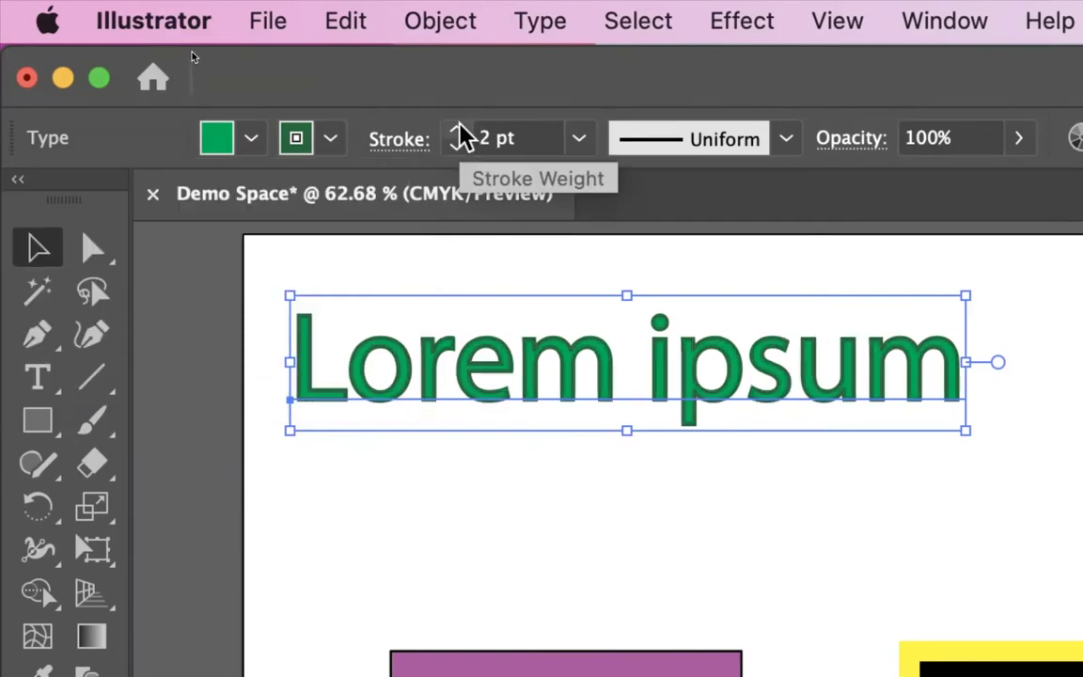
click(455, 133)
click(455, 134)
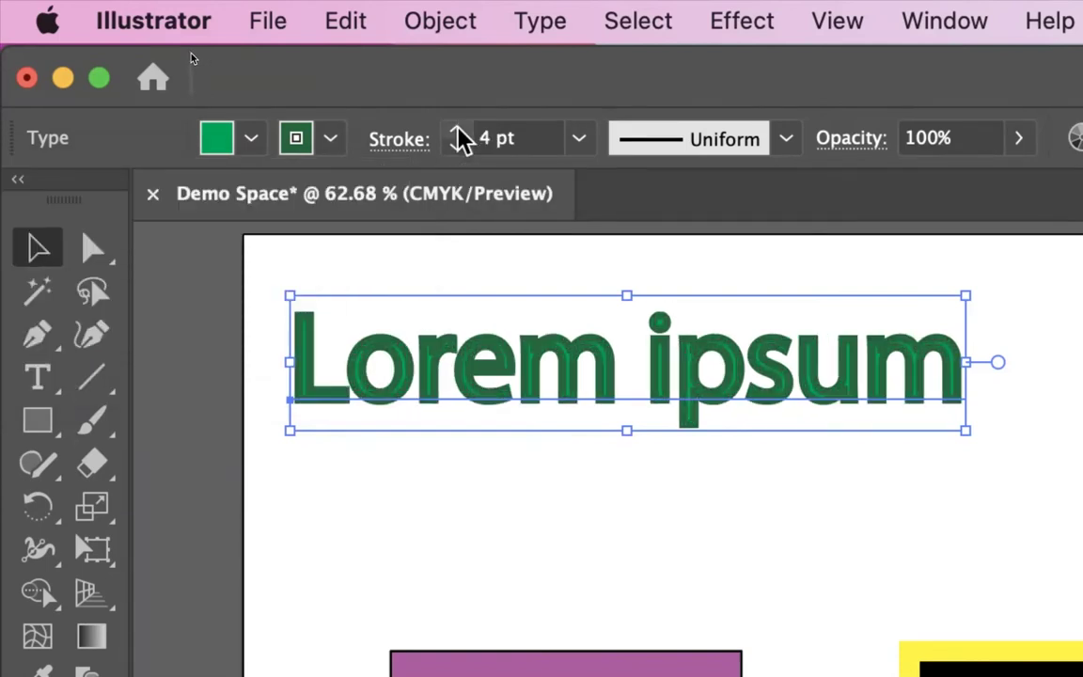
scroll(689, 423, right, 3)
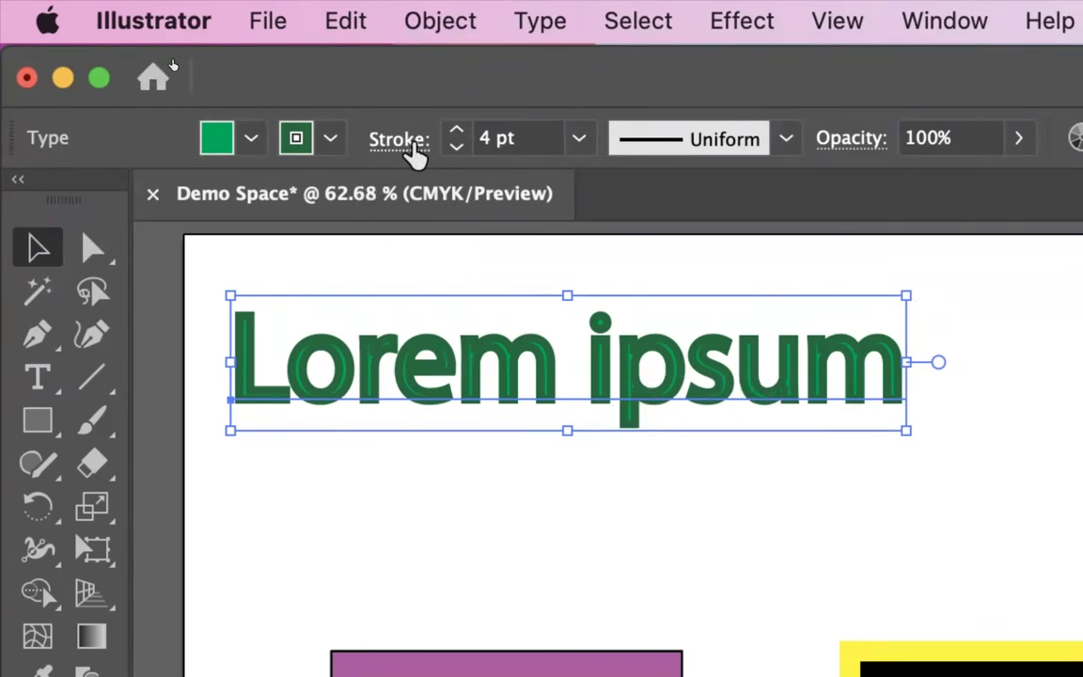
click(563, 555)
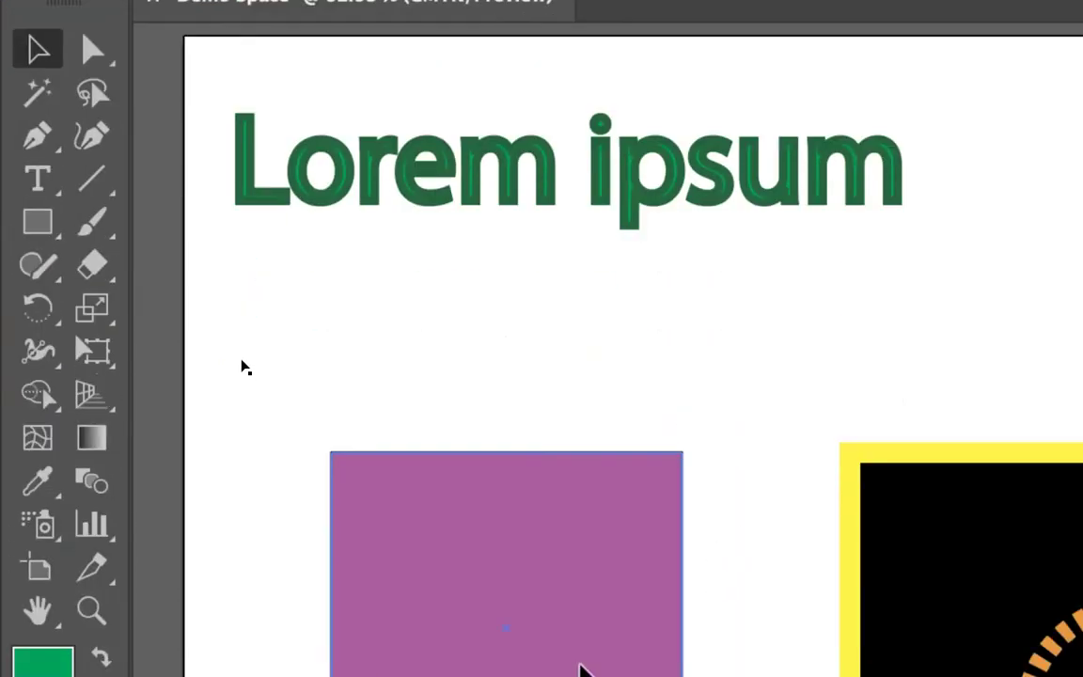
Step: Move the squares up so the black square overlaps the Lorem ipsum text
drag(581, 676, 607, 676)
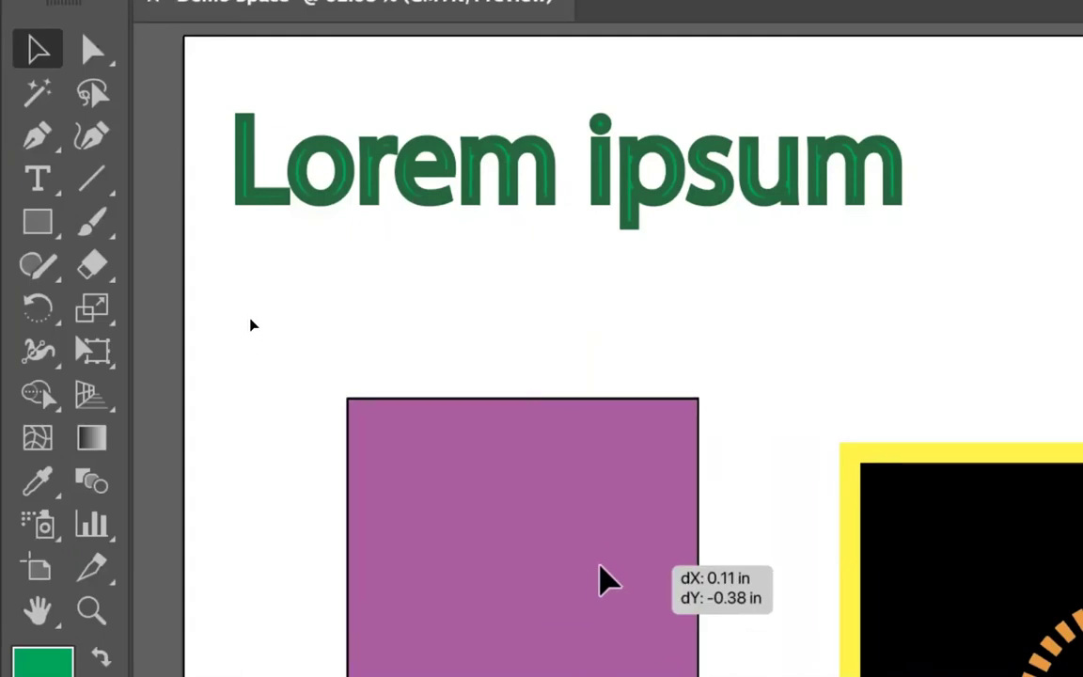
drag(607, 580, 578, 595)
drag(889, 600, 693, 218)
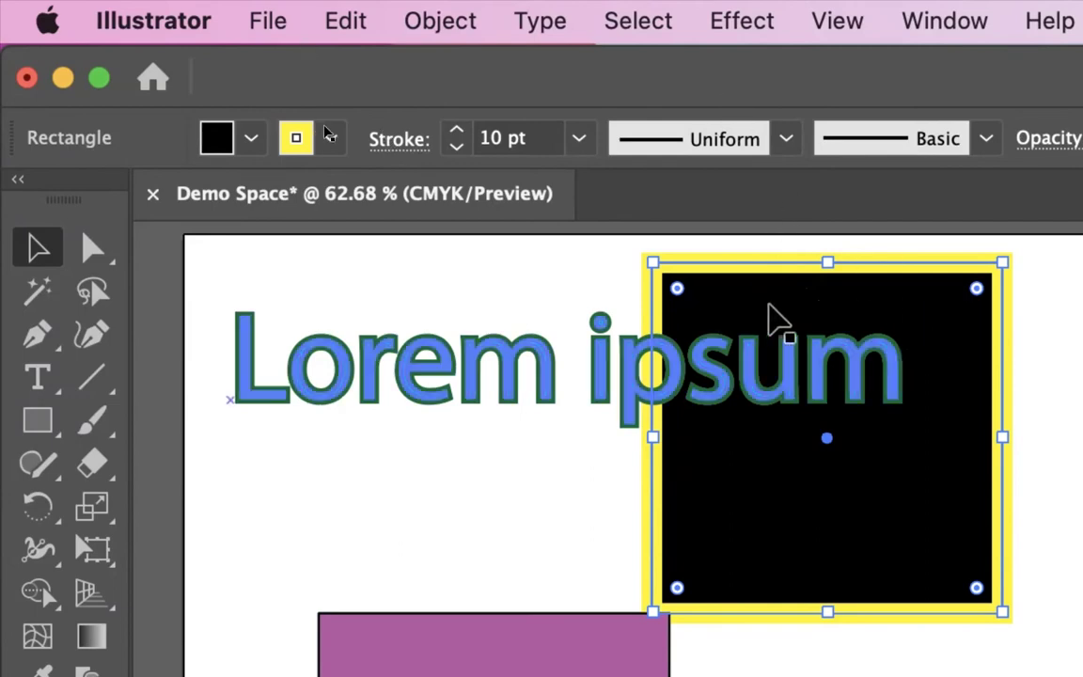
Step: Apply the tapered Width Profile 4 to the black square's yellow border
click(786, 138)
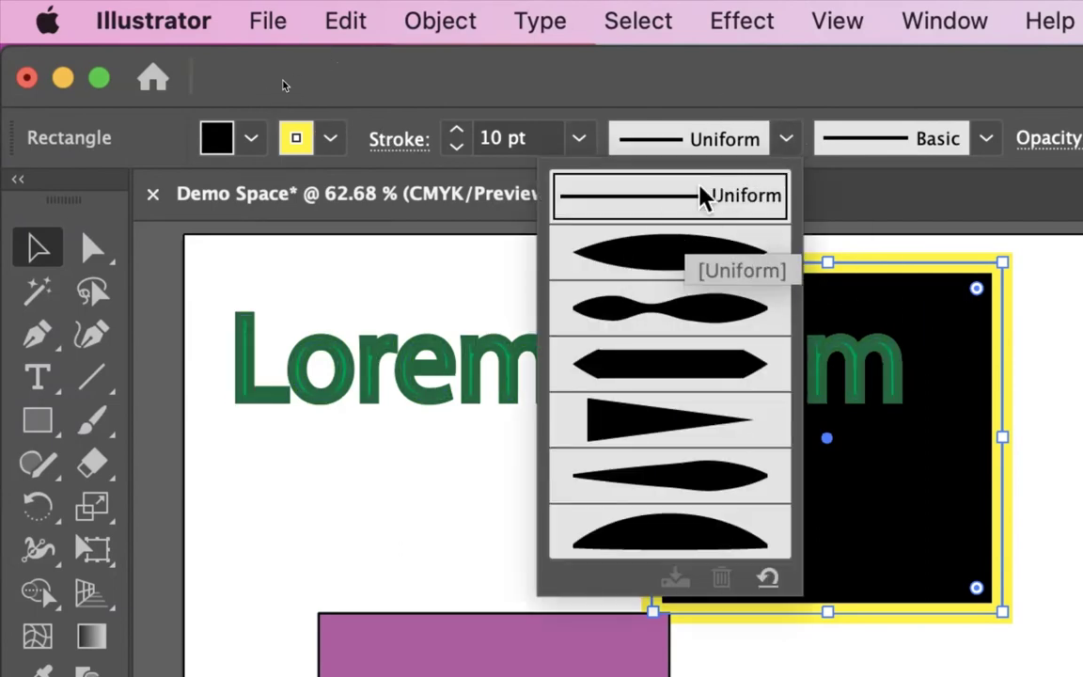
click(665, 440)
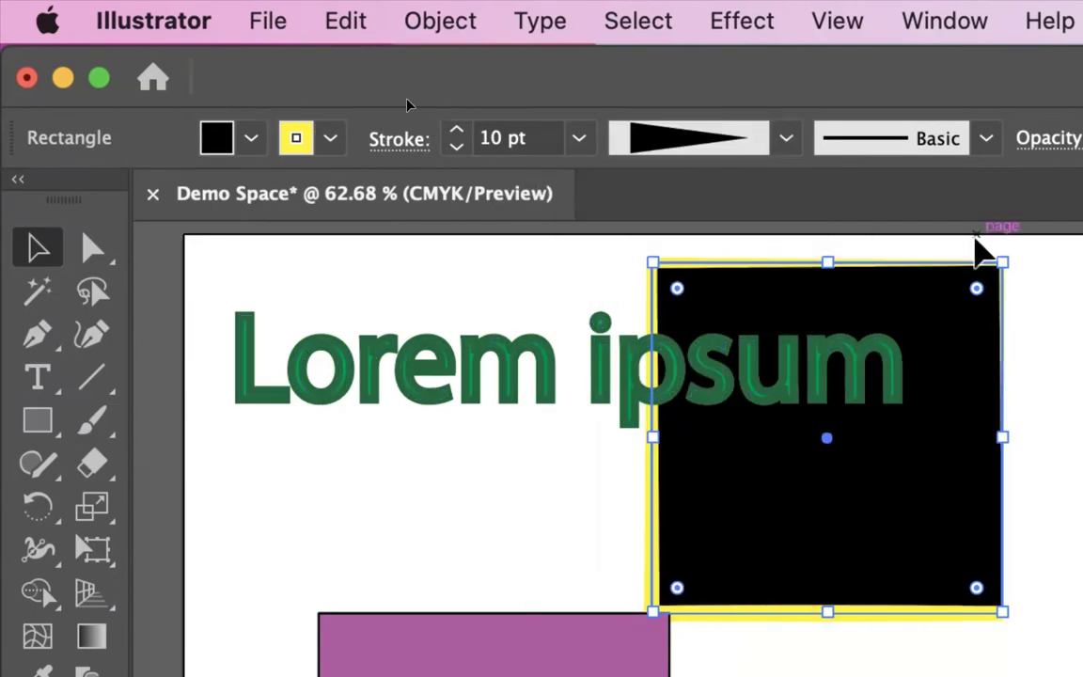
click(978, 250)
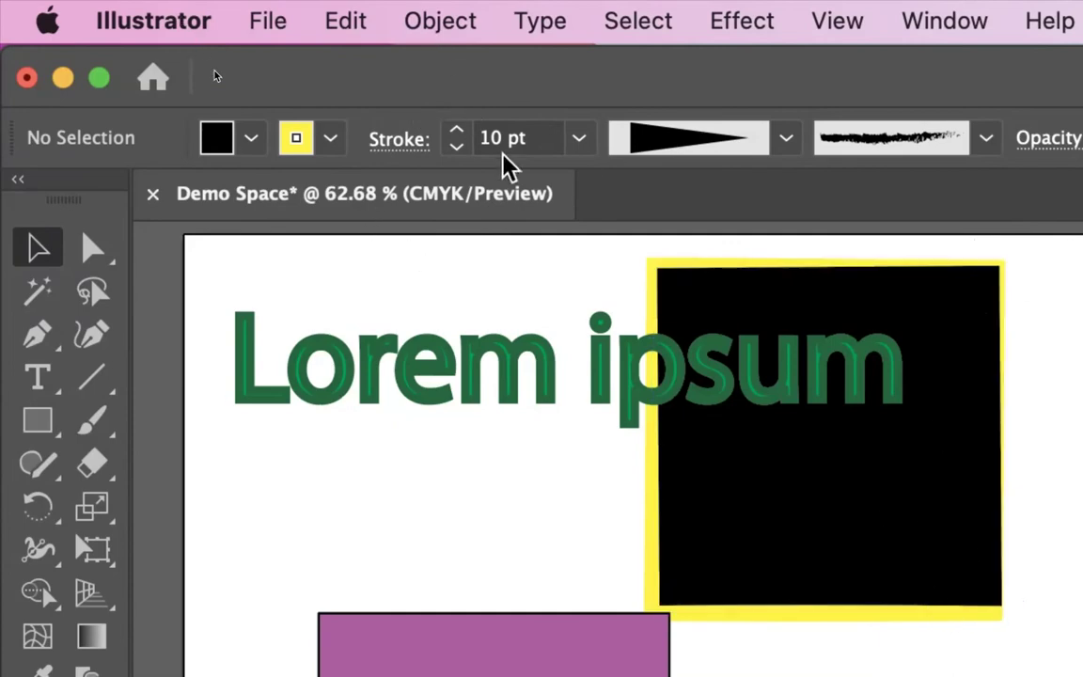
click(714, 290)
Step: Raise the yellow border's stroke weight to 43 pt
click(458, 131)
click(458, 131)
click(458, 131)
click(458, 131)
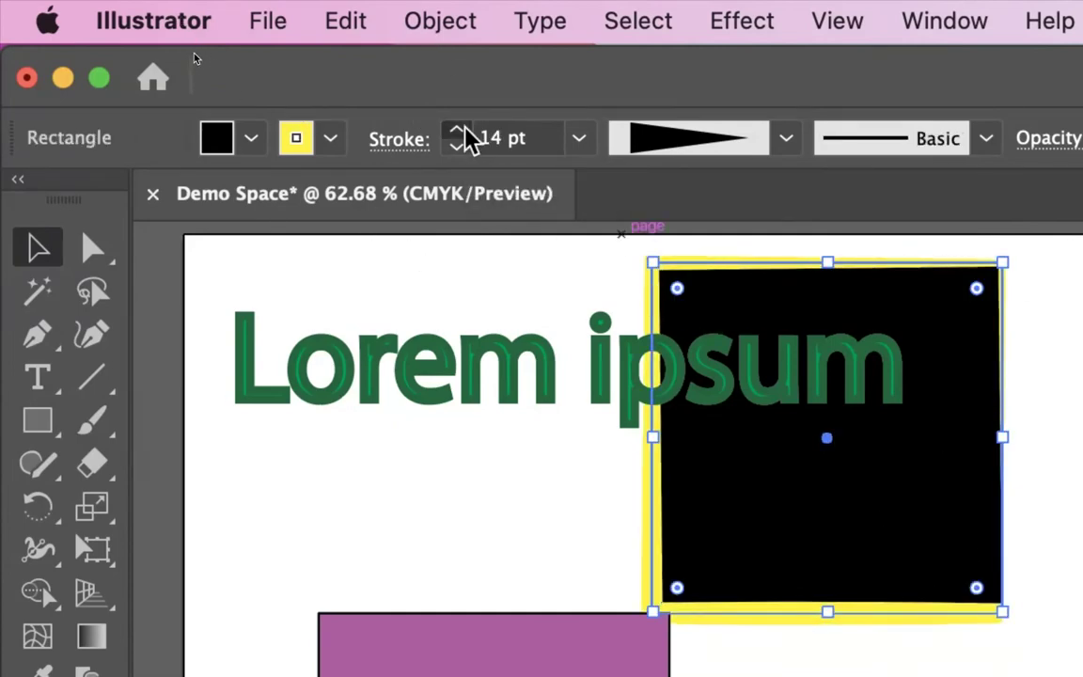
drag(458, 131, 458, 131)
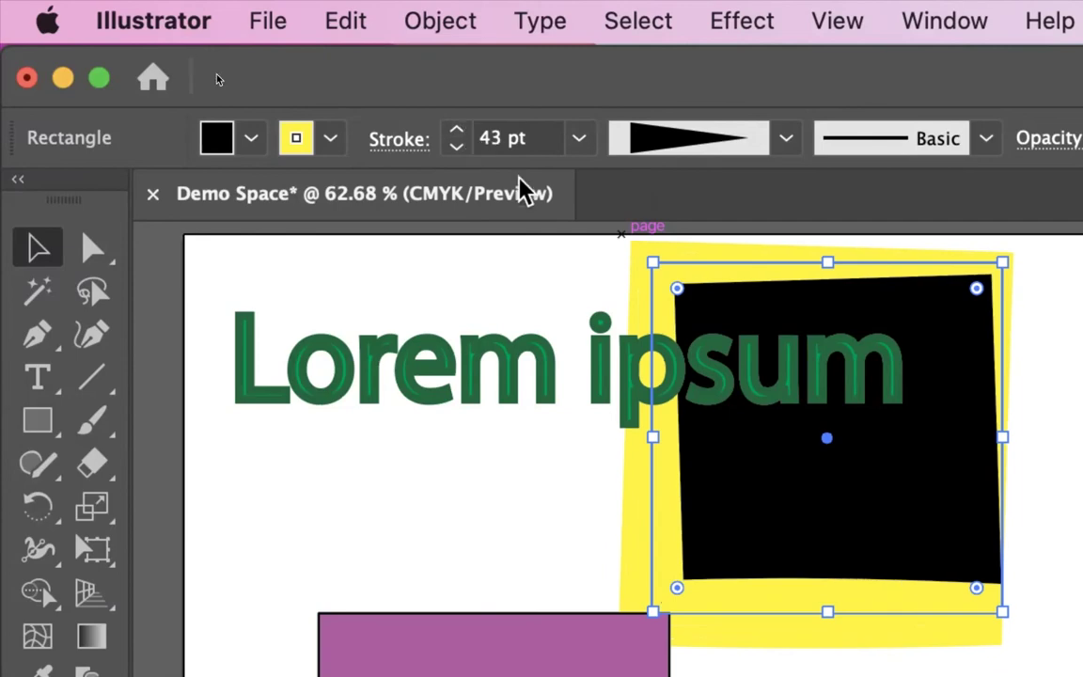
click(1030, 515)
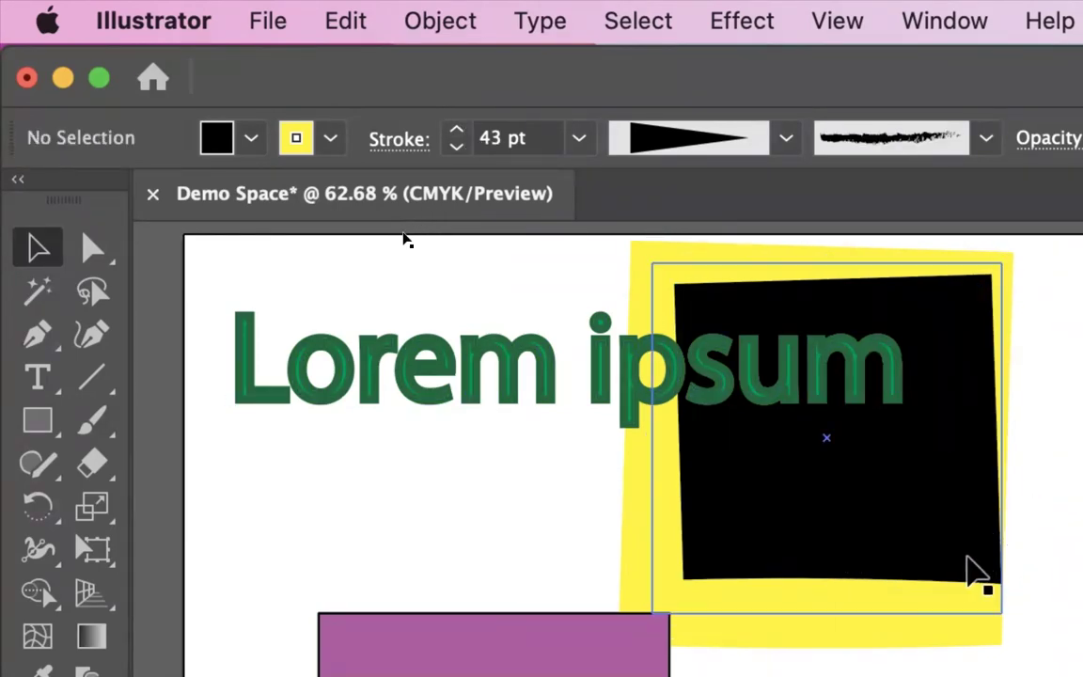
Step: Apply the charcoal brush to the black square's yellow border
click(967, 559)
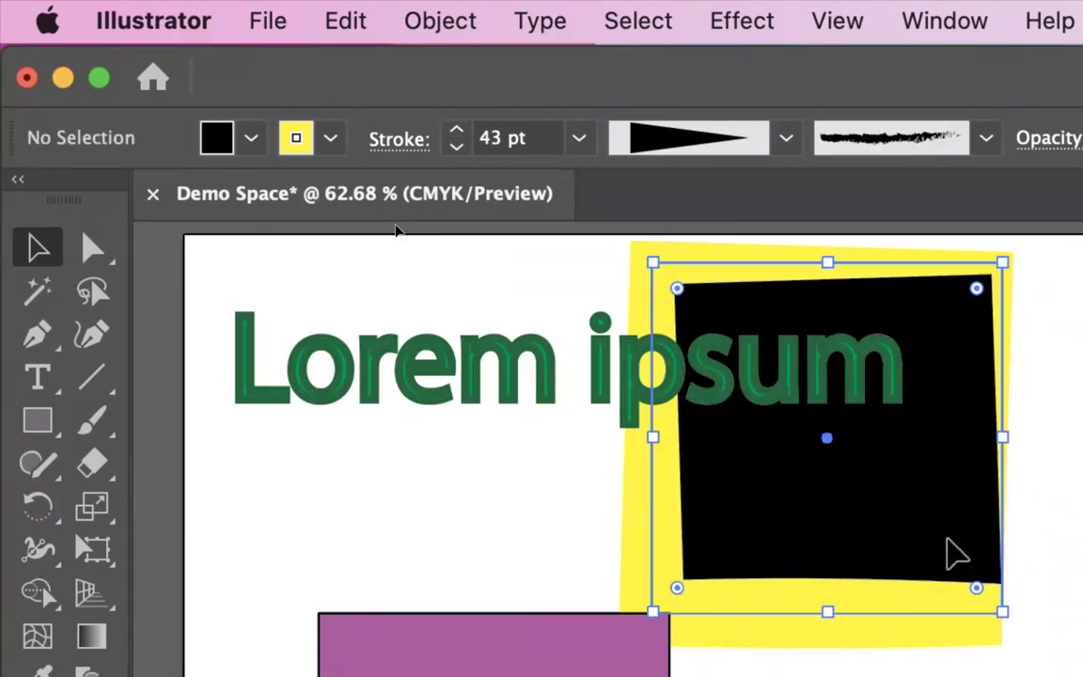
click(986, 140)
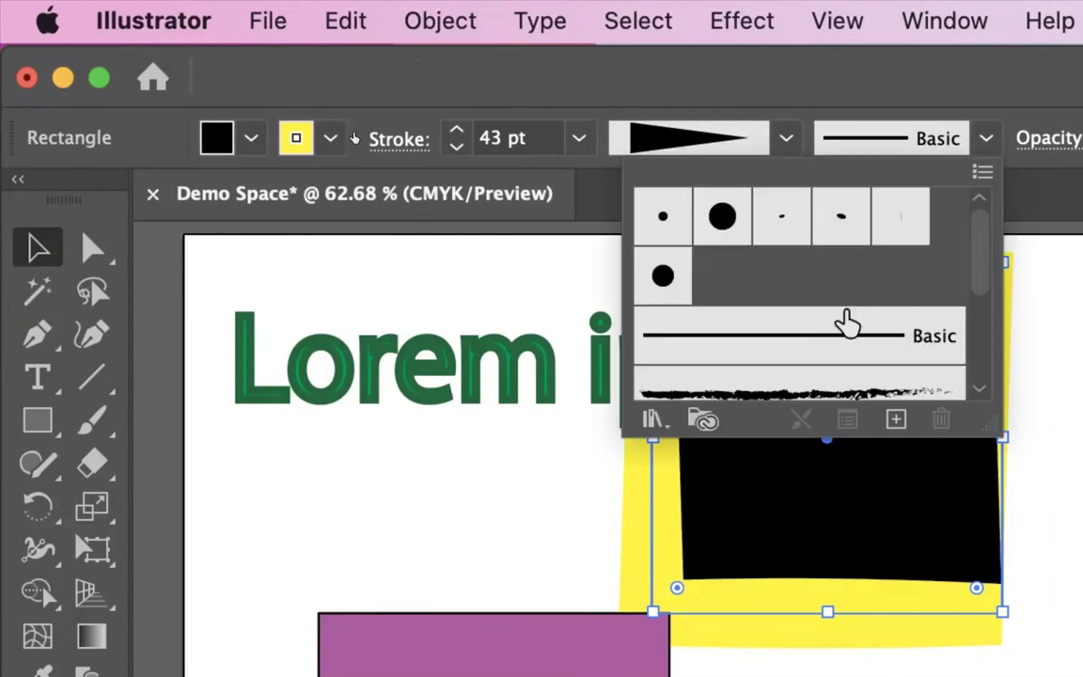
click(845, 388)
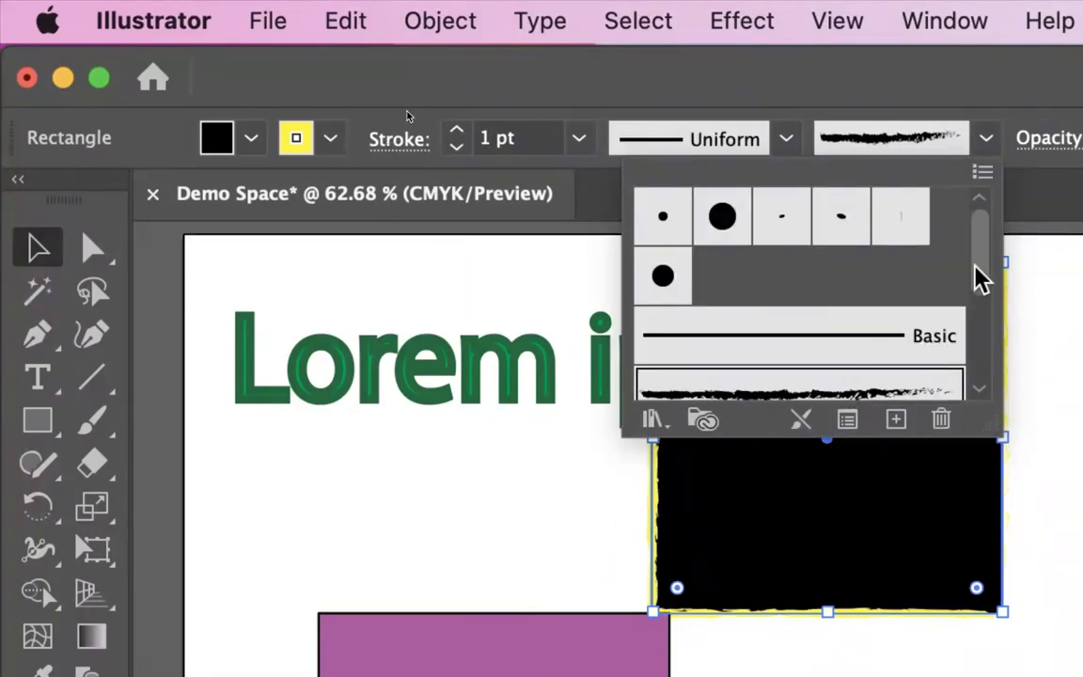
scroll(981, 277, down, 3)
scroll(977, 332, down, 2)
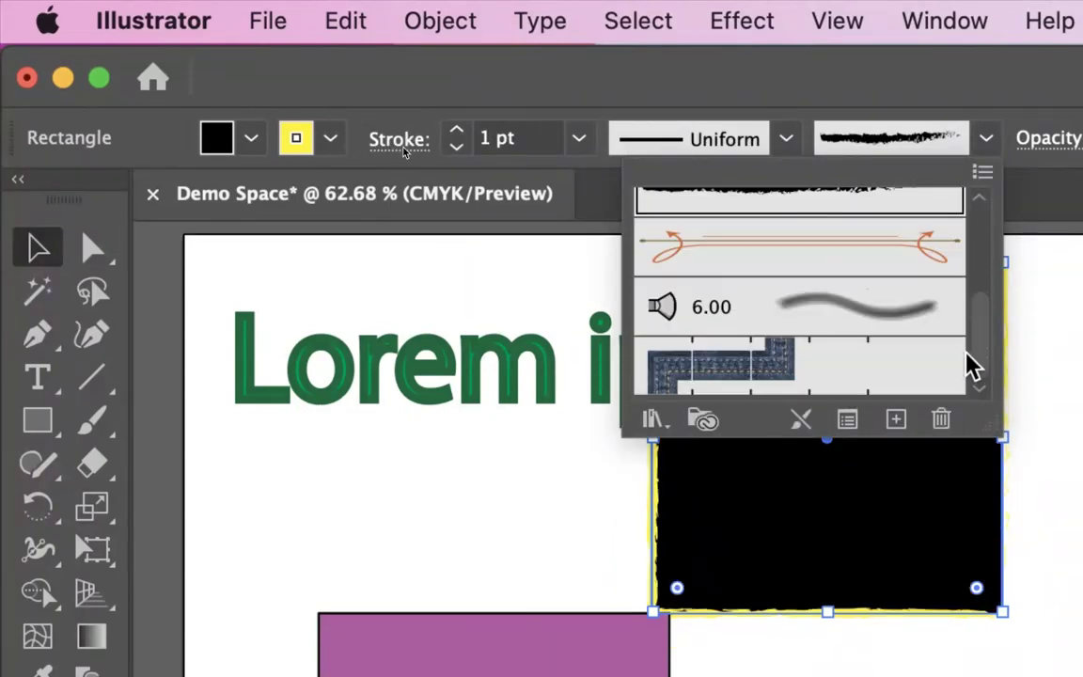
scroll(984, 302, up, 4)
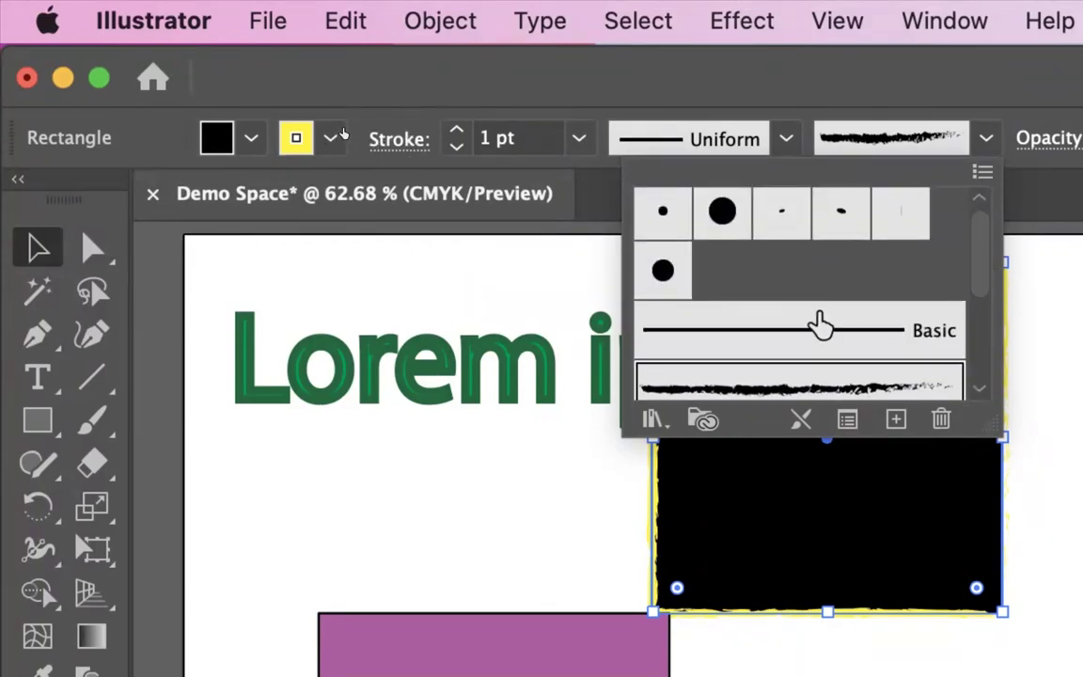
Step: Set the charcoal border's stroke weight to 5 pt
click(457, 133)
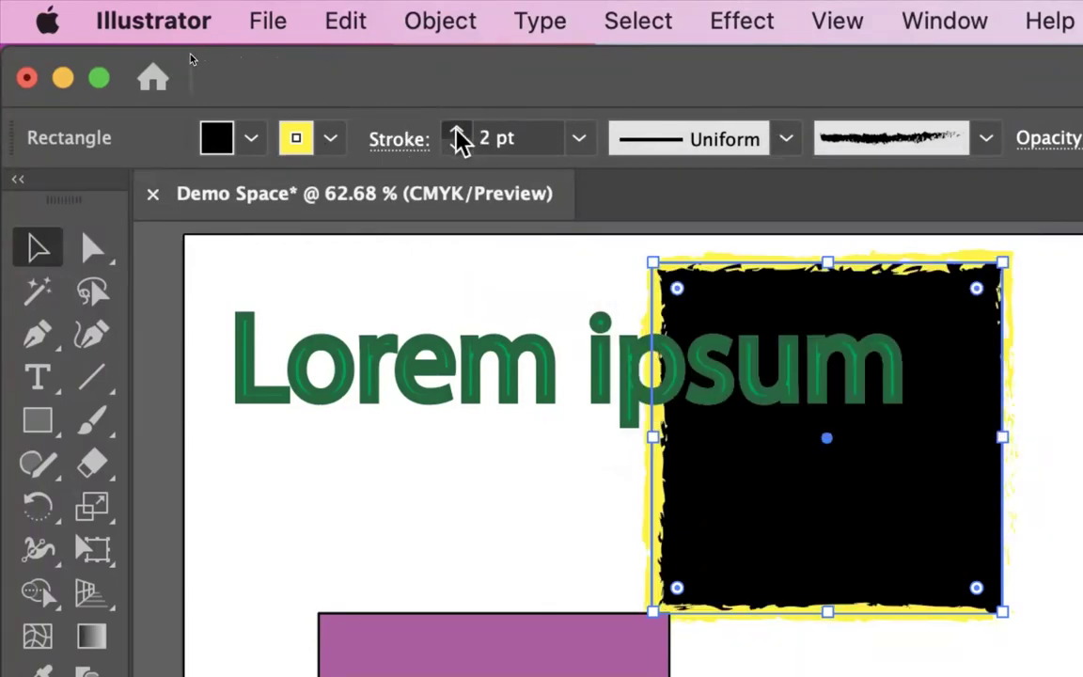
click(457, 133)
click(457, 134)
click(457, 134)
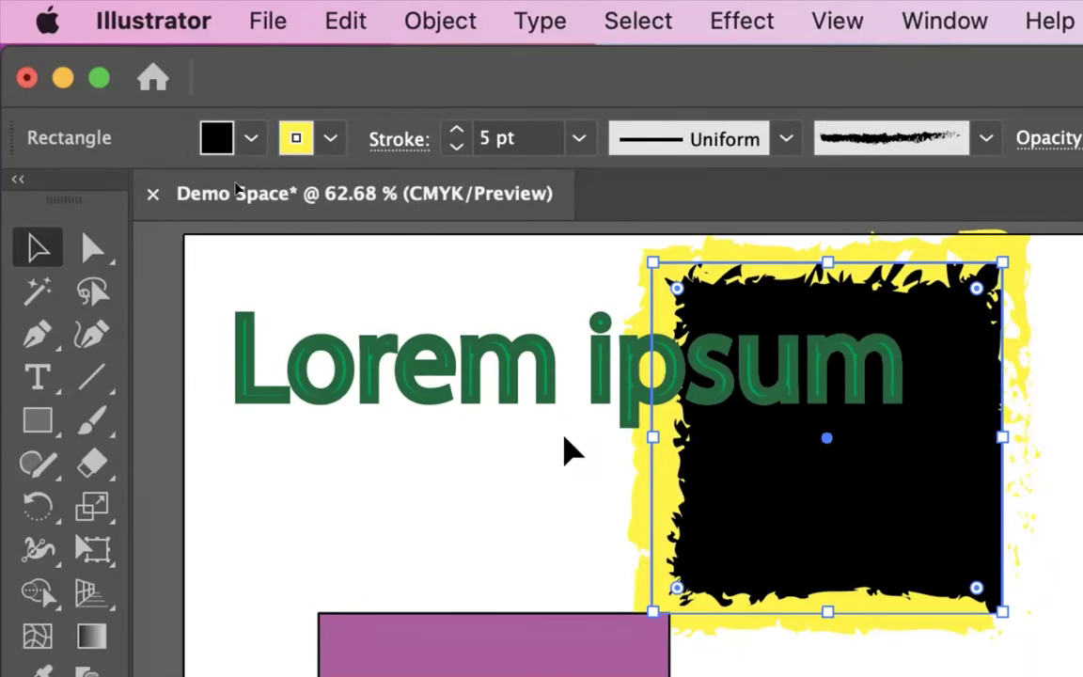
click(568, 447)
click(823, 527)
click(436, 532)
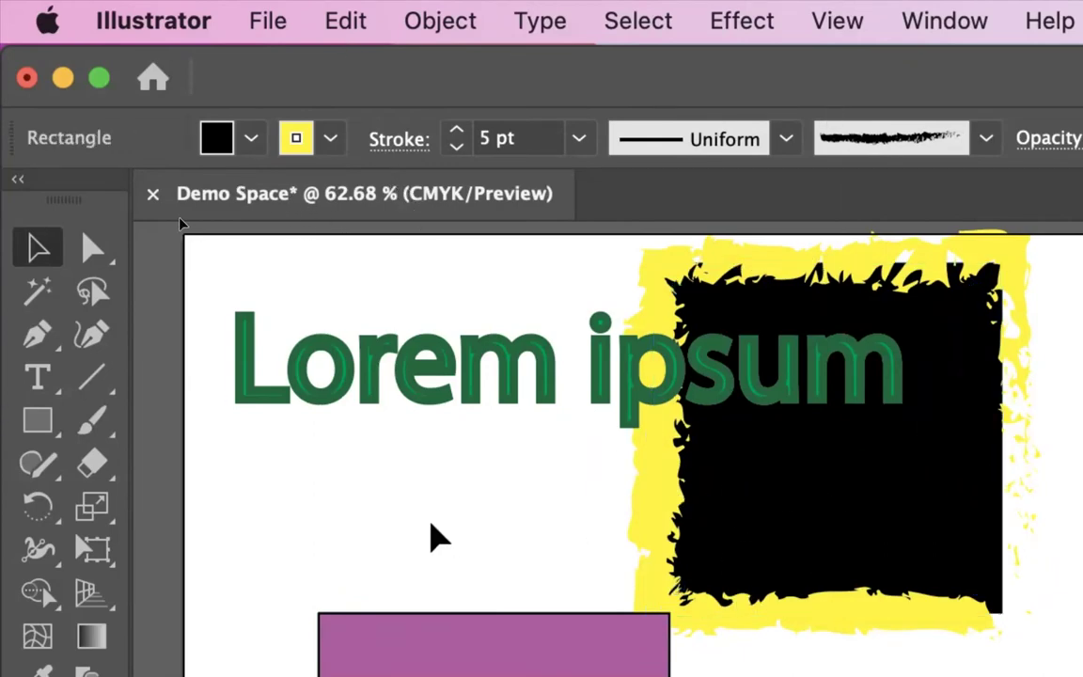